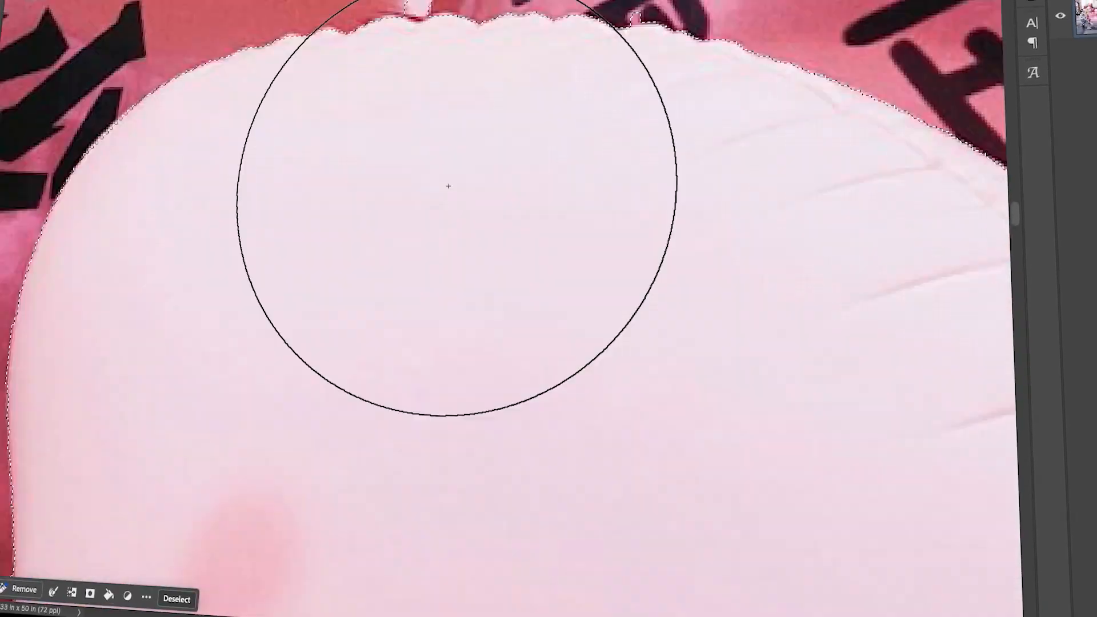
scroll(402, 233, "down", 5)
Trim the stray left area and close the outline around the orange boat into a selection.
left_click_drag(423, 257, 409, 345)
key("ctrl+0")
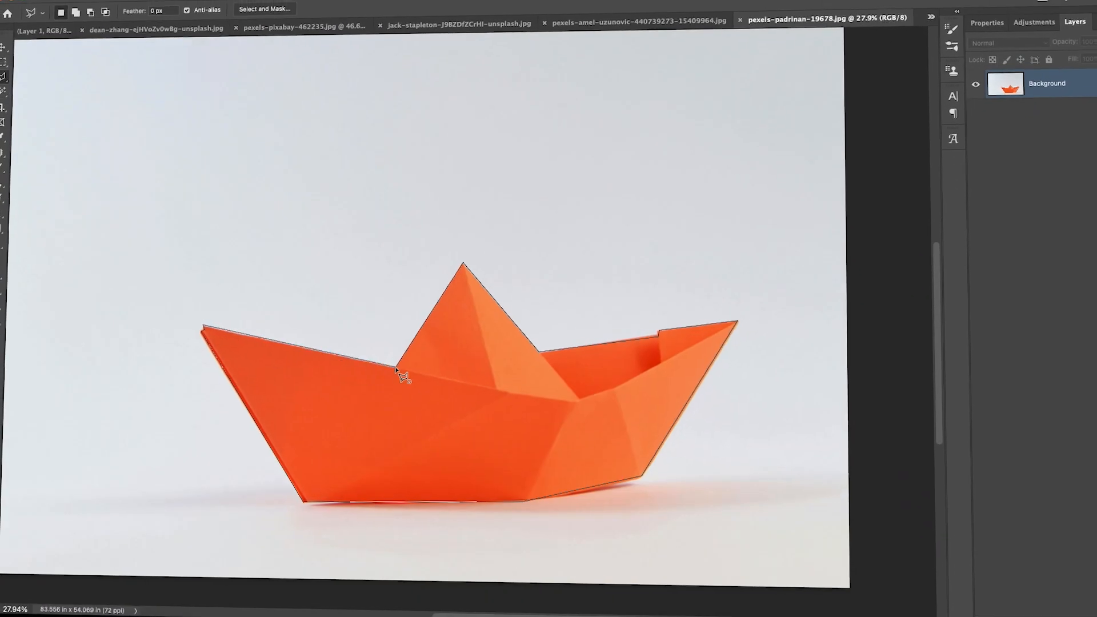
left_click(393, 364)
key("super+0")
Copy the boat onto a new layer via Layer Via Copy and drag the copy up-left.
right_click(610, 283)
left_click(629, 387)
left_click(987, 105)
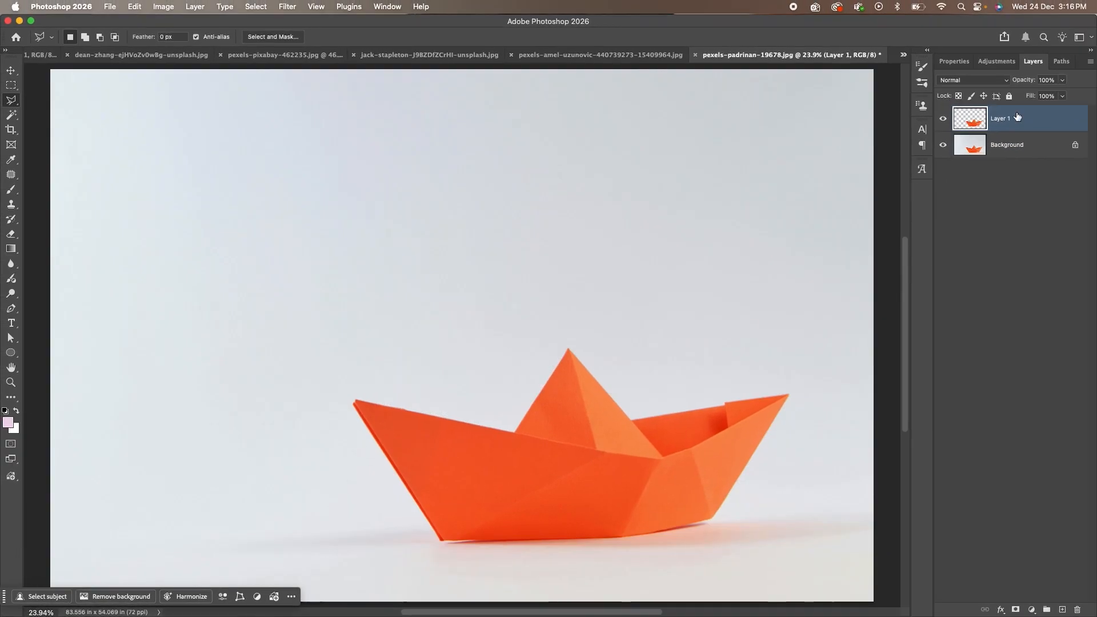
key("v")
left_click_drag(593, 417, 348, 234)
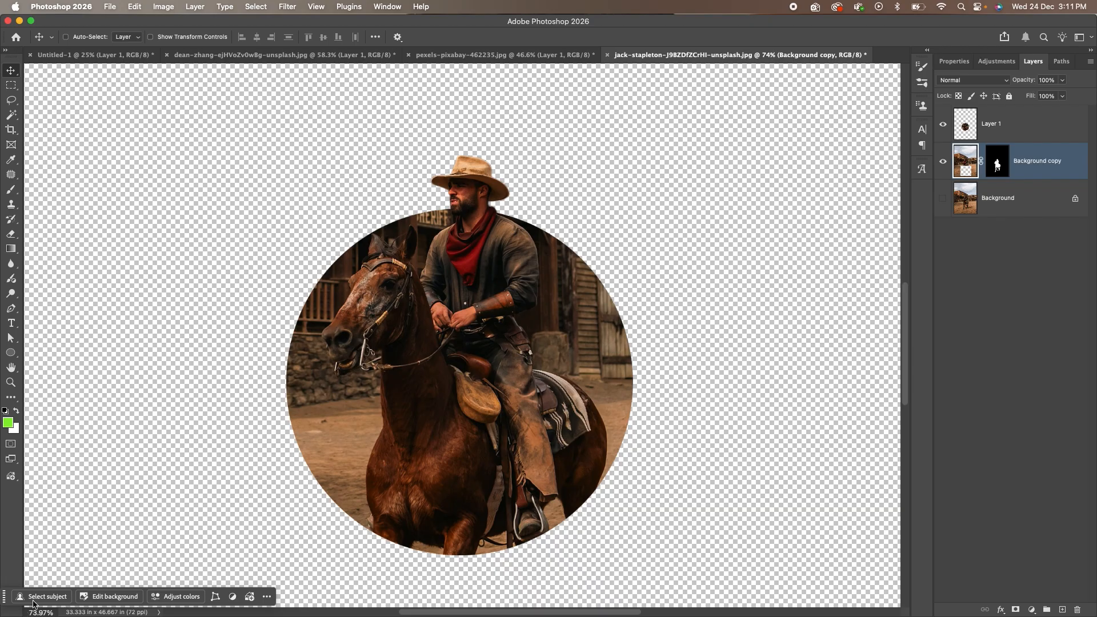
key("super+Tab")
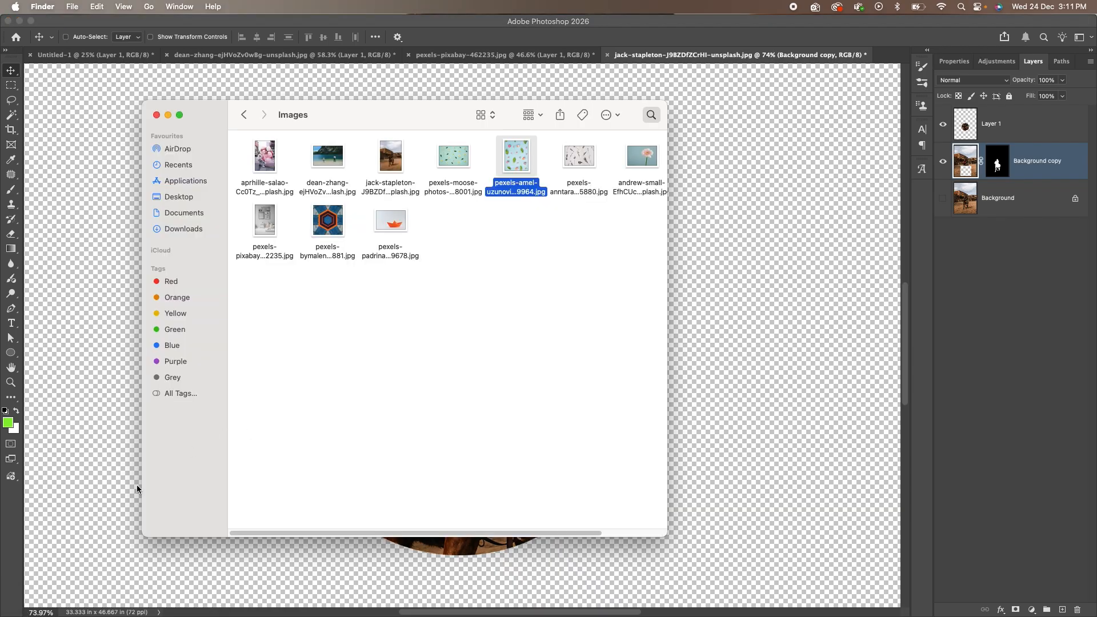
Drag the pexels-amel-uzunovic flowers-and-leaves image from Finder onto Photoshop's tab bar.
left_click_drag(513, 175, 889, 58)
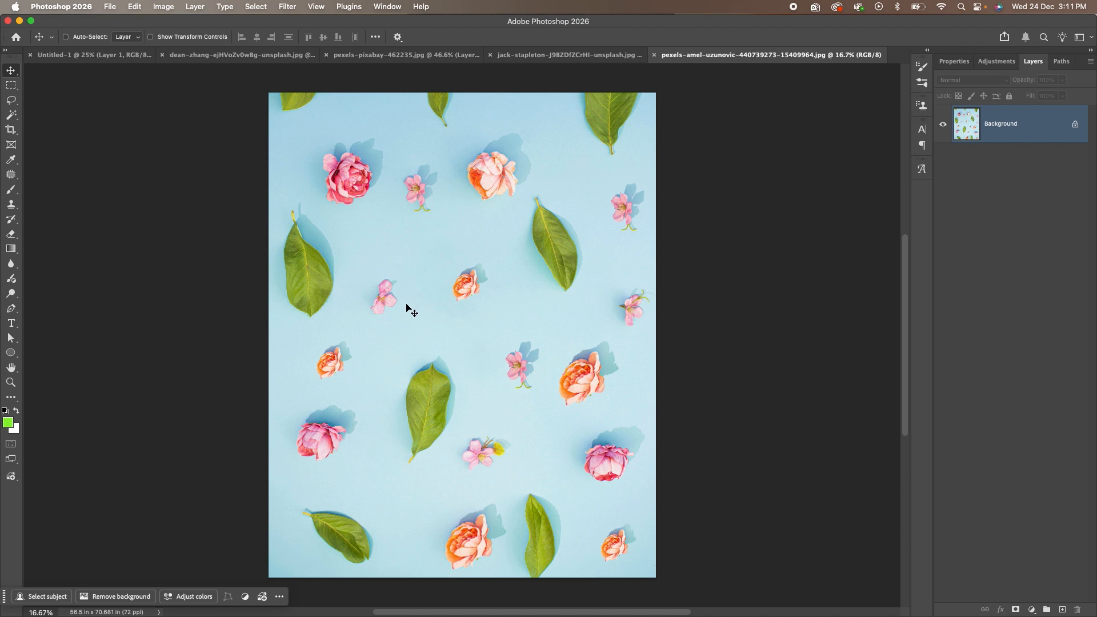
Remove the photo's blue backdrop, then apply the resulting mask permanently to Layer 0.
left_click(112, 598)
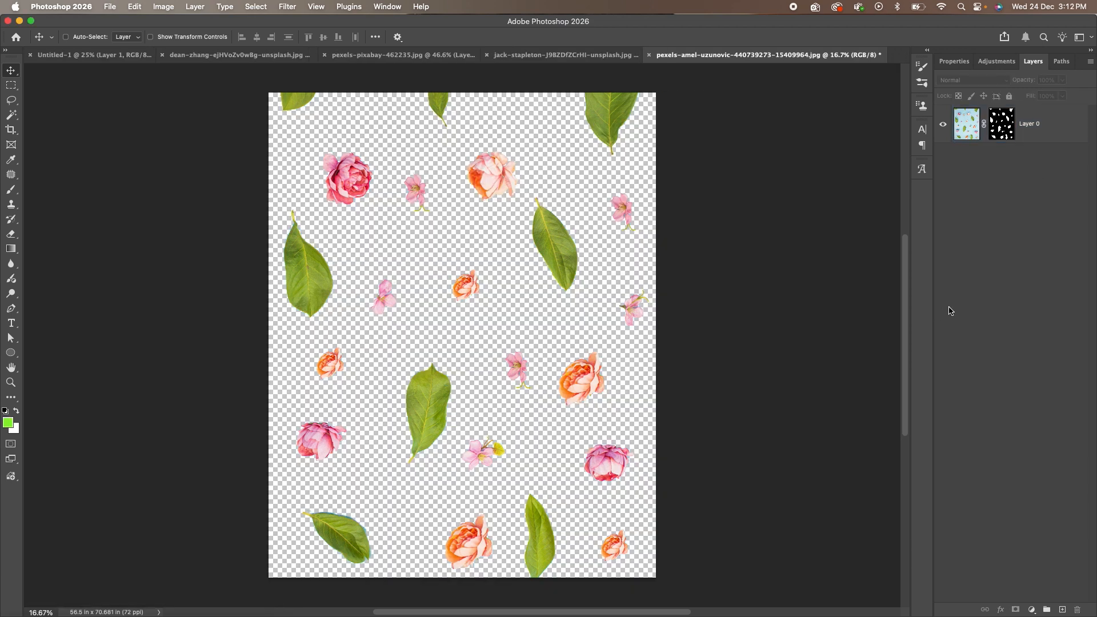
left_click(1005, 123)
left_click_drag(1006, 126, 1079, 612)
left_click(590, 219)
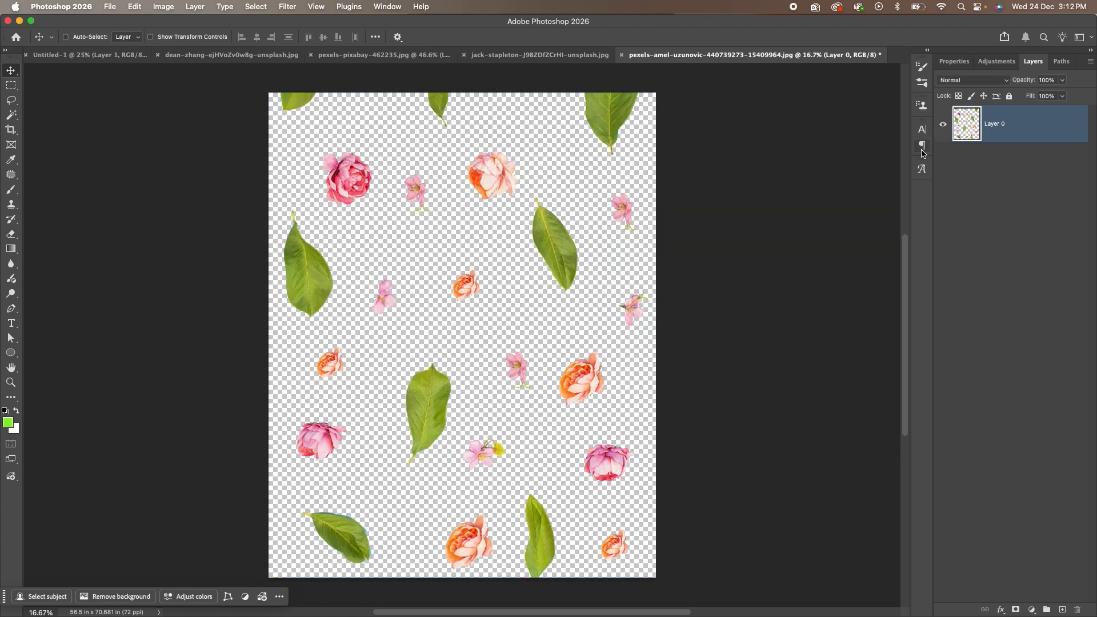
Trial-delete the upper-right and left leaves with box selections, then undo both deletions.
key("m")
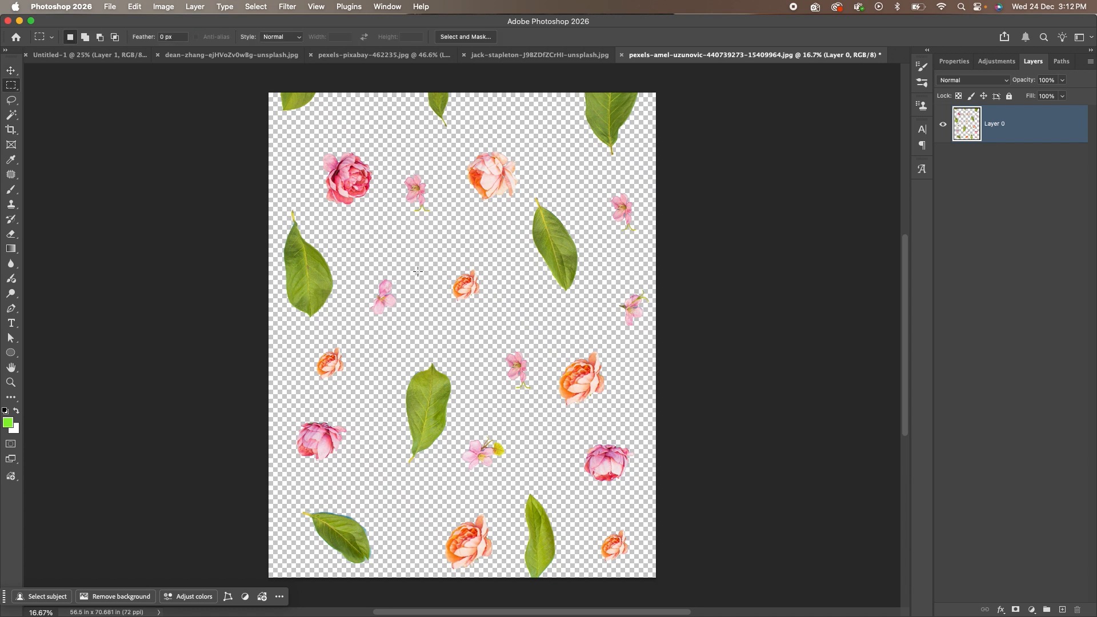
left_click_drag(525, 181, 589, 309)
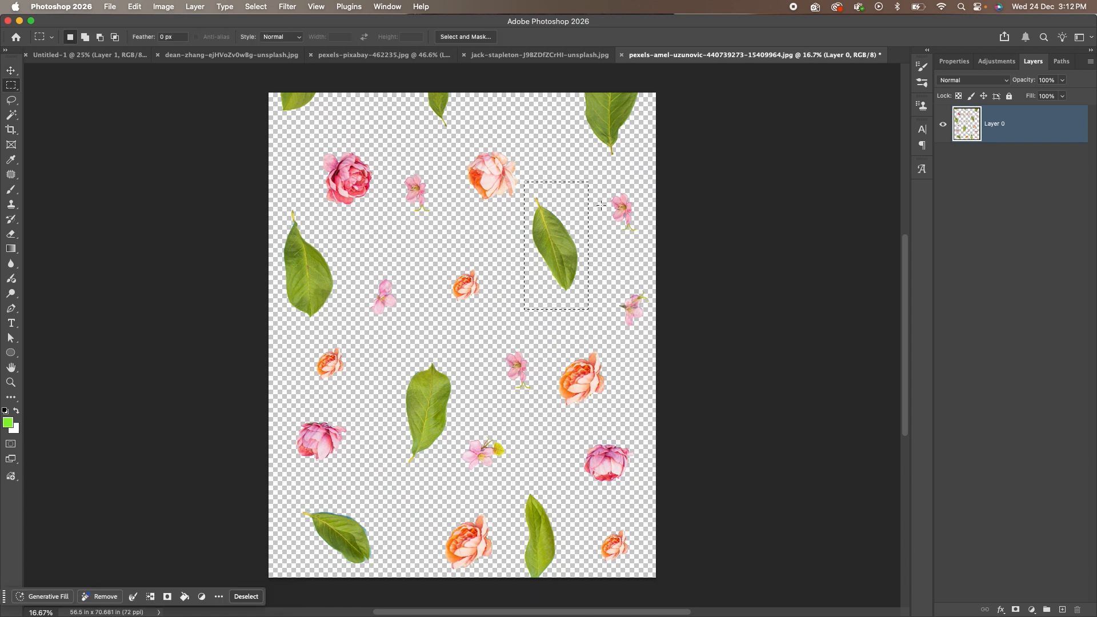
key("Delete")
left_click_drag(271, 211, 339, 330)
key("Delete")
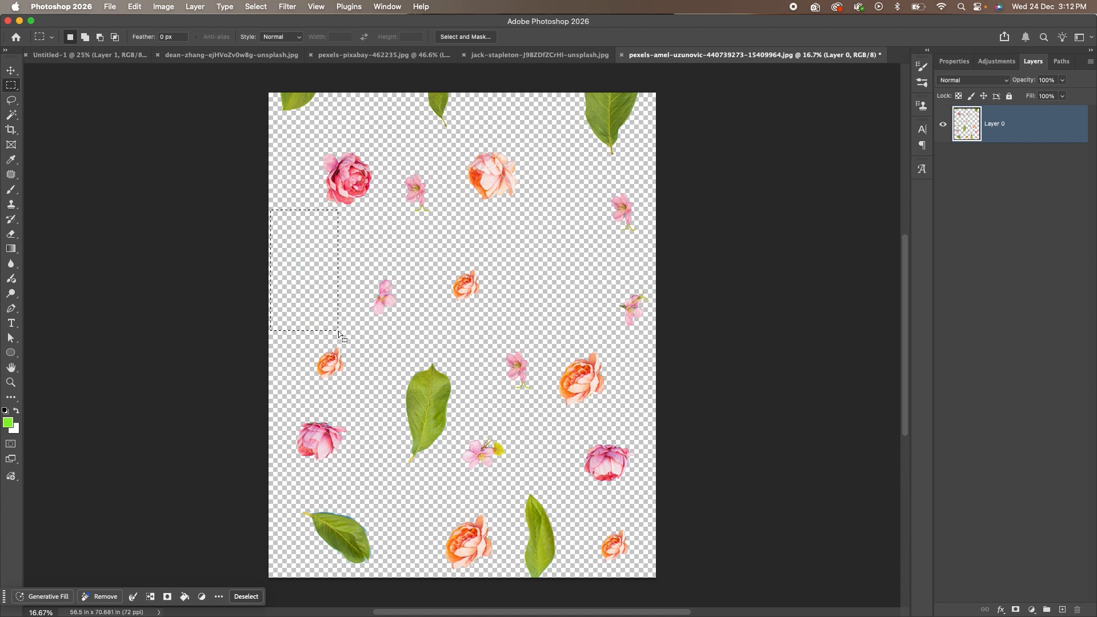
key("super+z")
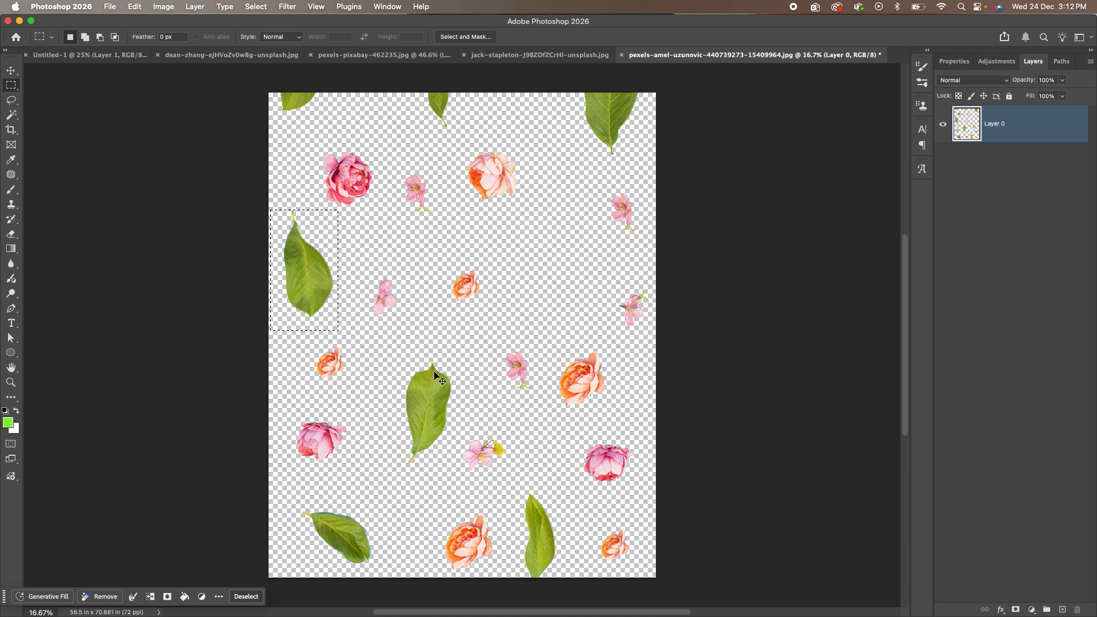
key("super+z")
key("super+z")
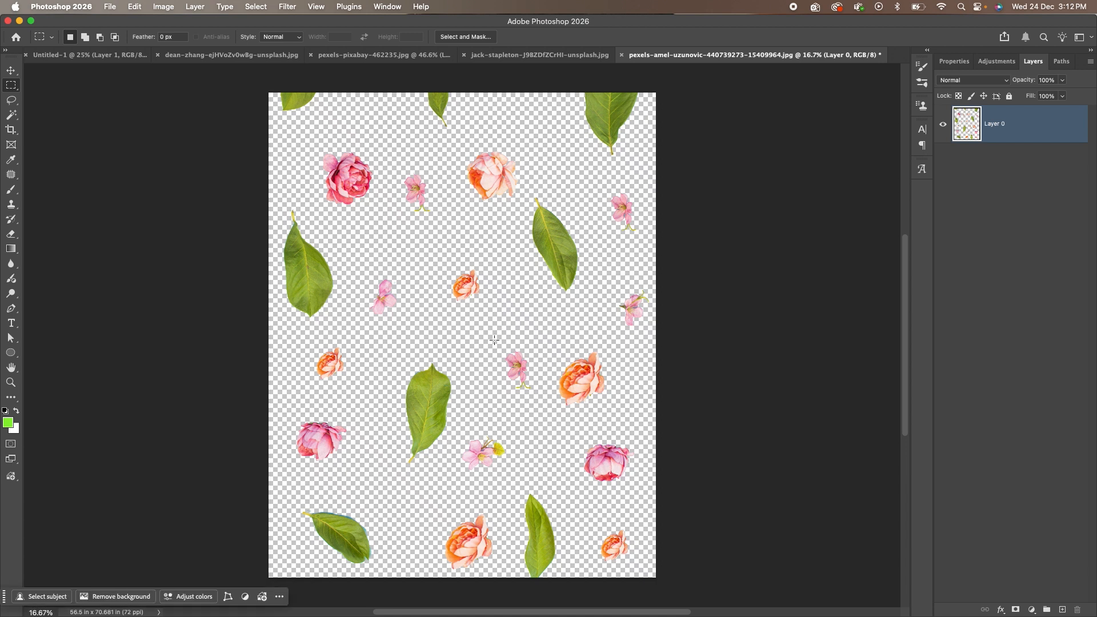
Copy a small pink blossom and rotate the copy about 147° under the nearby leaf.
scroll(502, 333, "up", 1)
left_click_drag(499, 341, 475, 374)
key("v")
scroll(544, 291, "up", 8)
key("super+t")
key("Return")
key("super+d")
Trial-delete the centre leaf with a box selection, then undo it and deselect.
left_click_drag(602, 186, 571, 328)
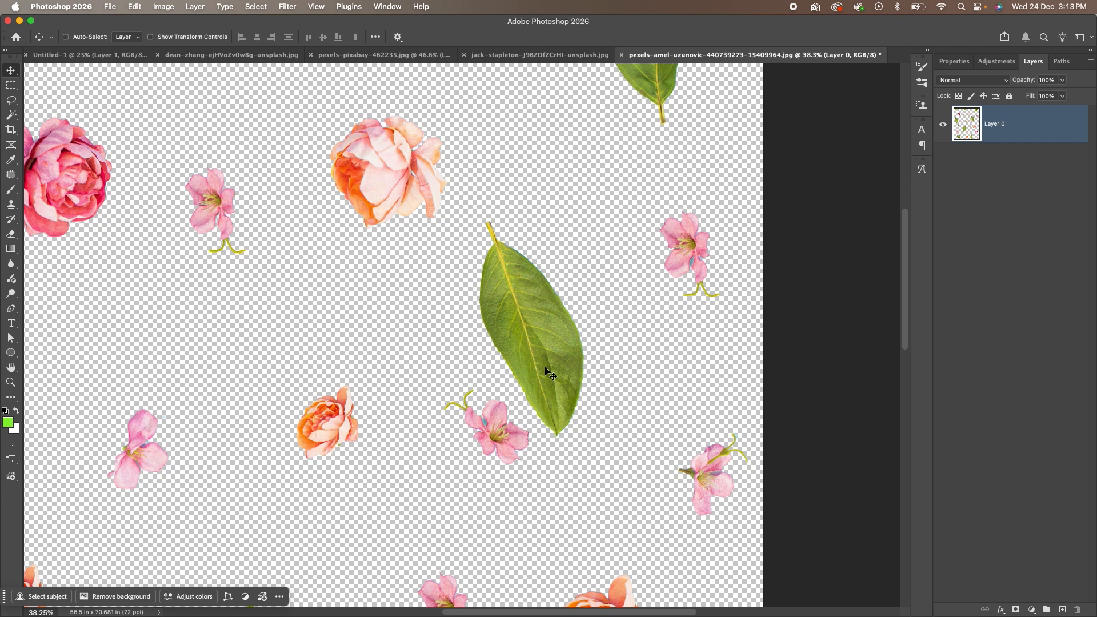
key("m")
left_click_drag(462, 198, 611, 446)
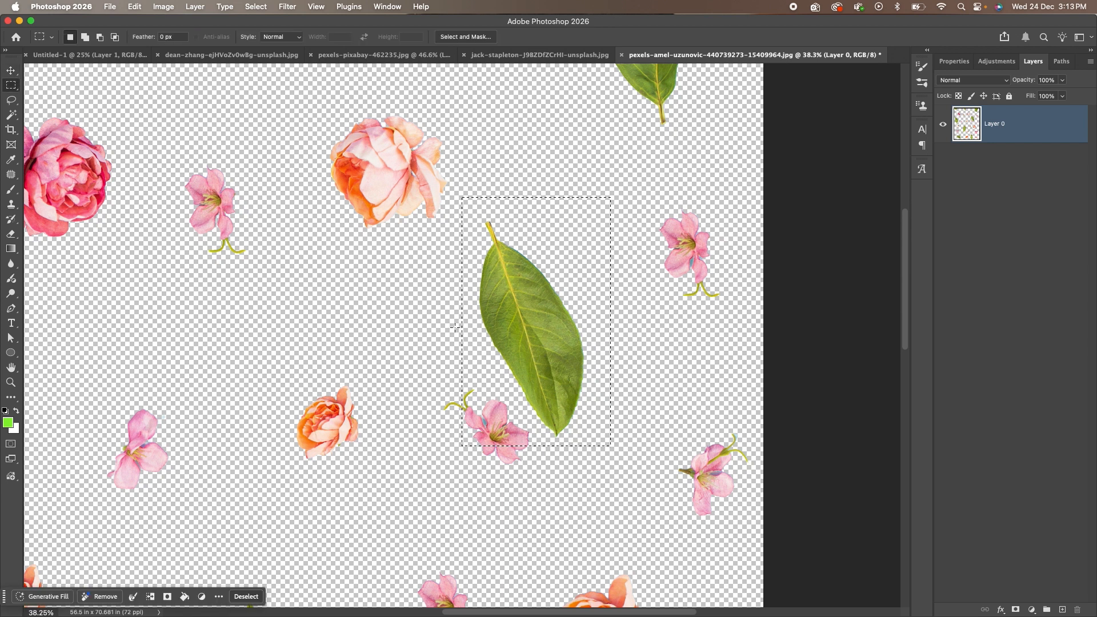
key("Delete")
key("super+z")
key("super+d")
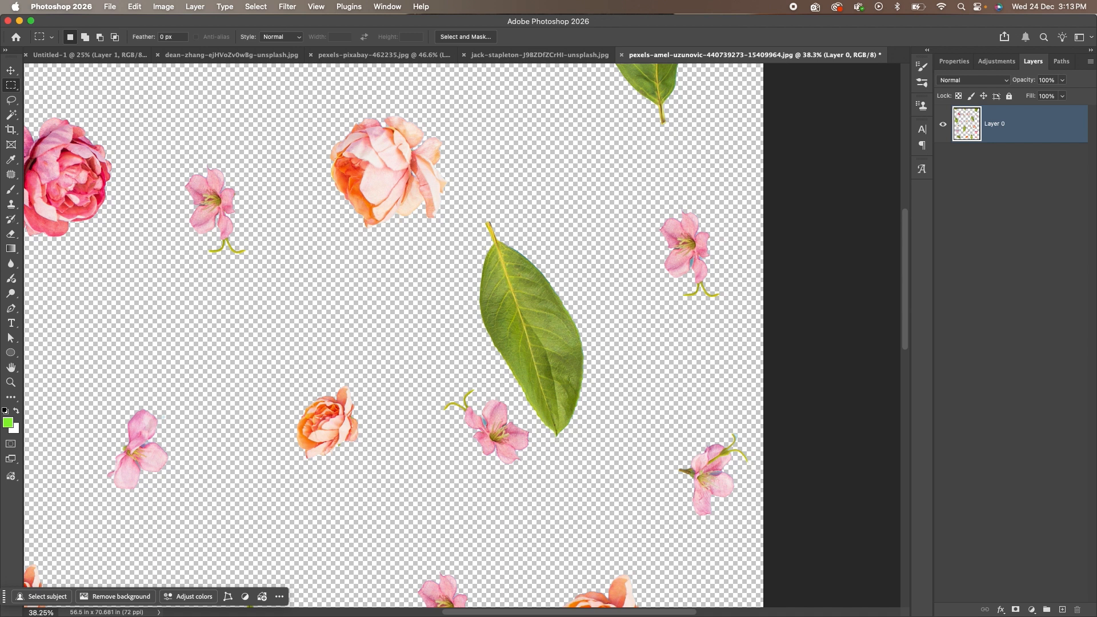
Lasso the centre leaf and delete it.
left_click(11, 101)
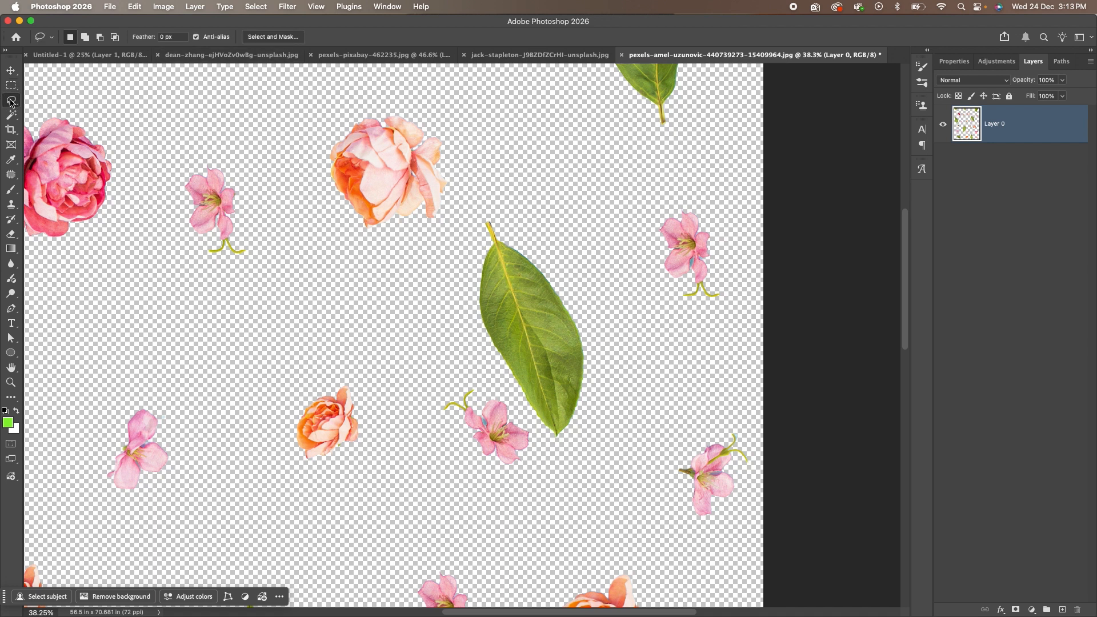
mouse_move(550, 447)
left_mouse_down()
mouse_move(469, 354)
mouse_move(447, 287)
mouse_move(478, 191)
mouse_move(526, 208)
mouse_move(594, 339)
mouse_move(598, 401)
mouse_move(560, 450)
left_mouse_up()
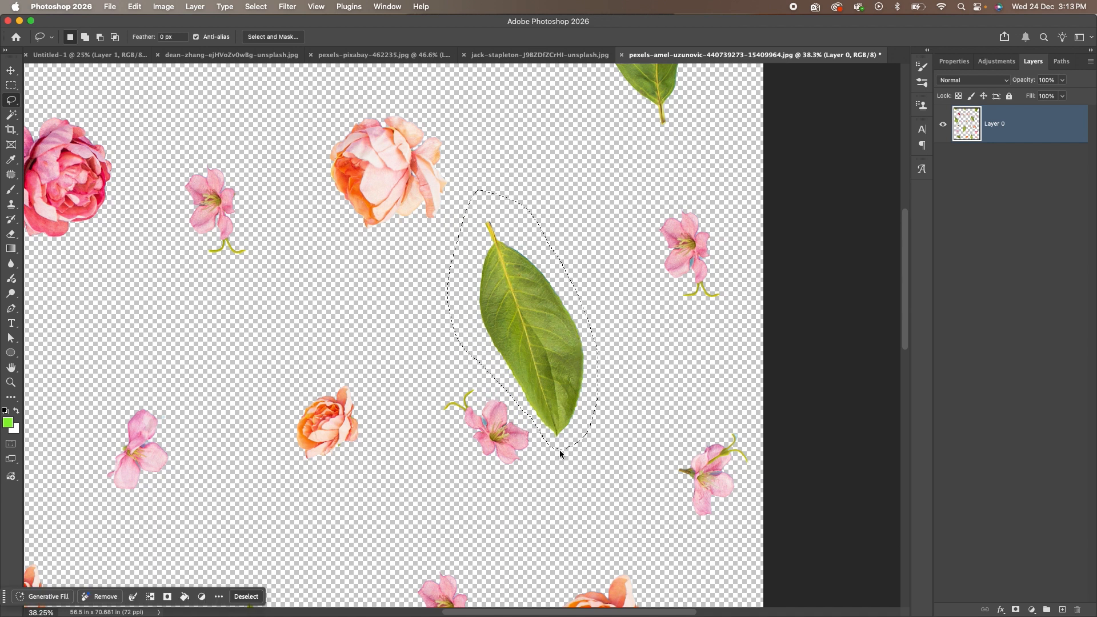
key("Delete")
key("super+d")
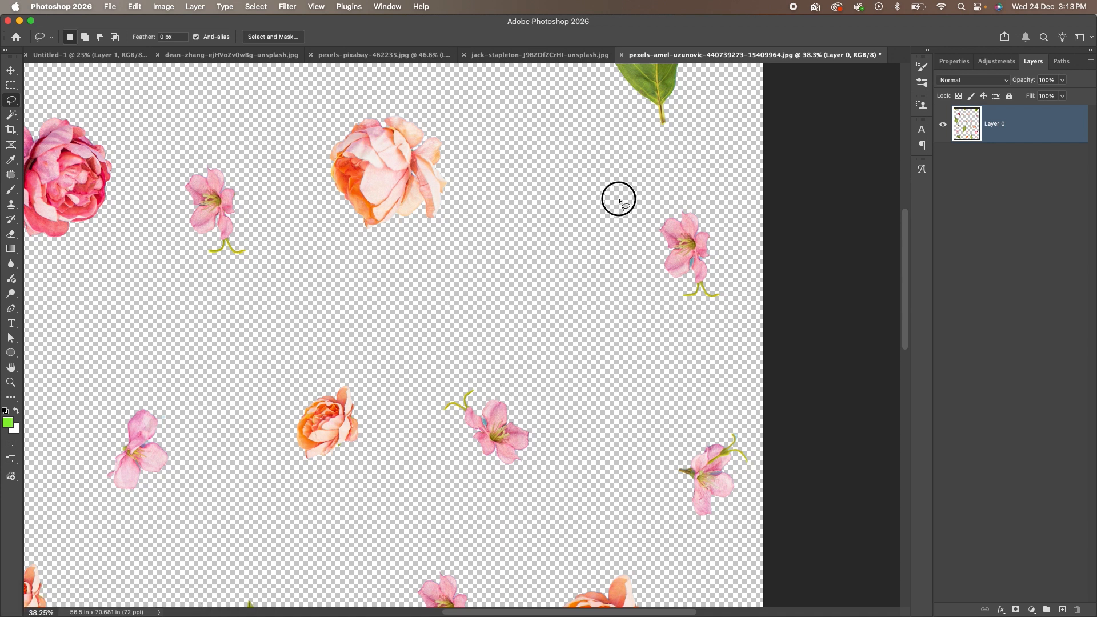
key("super+0")
Shift-lasso the remaining seven leaves (top, left, middle, bottom) and delete them together.
mouse_move(678, 115)
left_mouse_down()
mouse_move(570, 151)
mouse_move(582, 65)
mouse_move(671, 37)
mouse_move(704, 70)
mouse_move(706, 99)
left_mouse_up()
key("shift")
mouse_move(472, 100)
left_mouse_down()
mouse_move(407, 90)
mouse_move(421, 46)
mouse_move(522, 64)
mouse_move(480, 103)
left_mouse_up()
mouse_move(332, 94)
left_mouse_down()
mouse_move(225, 58)
mouse_move(369, 58)
mouse_move(339, 88)
left_mouse_up()
mouse_move(287, 189)
left_mouse_down()
mouse_move(231, 242)
mouse_move(251, 315)
mouse_move(294, 334)
mouse_move(338, 316)
mouse_move(338, 249)
mouse_move(306, 215)
left_mouse_up()
mouse_move(426, 345)
left_mouse_down()
mouse_move(387, 430)
mouse_move(394, 483)
mouse_move(408, 494)
mouse_move(462, 438)
mouse_move(468, 365)
mouse_move(440, 340)
left_mouse_up()
mouse_move(533, 498)
left_mouse_down()
mouse_move(526, 608)
mouse_move(581, 608)
mouse_move(589, 552)
mouse_move(540, 484)
left_mouse_up()
mouse_move(364, 518)
left_mouse_down()
mouse_move(307, 513)
mouse_move(273, 540)
mouse_move(331, 603)
mouse_move(379, 601)
mouse_move(384, 551)
mouse_move(371, 527)
left_mouse_up()
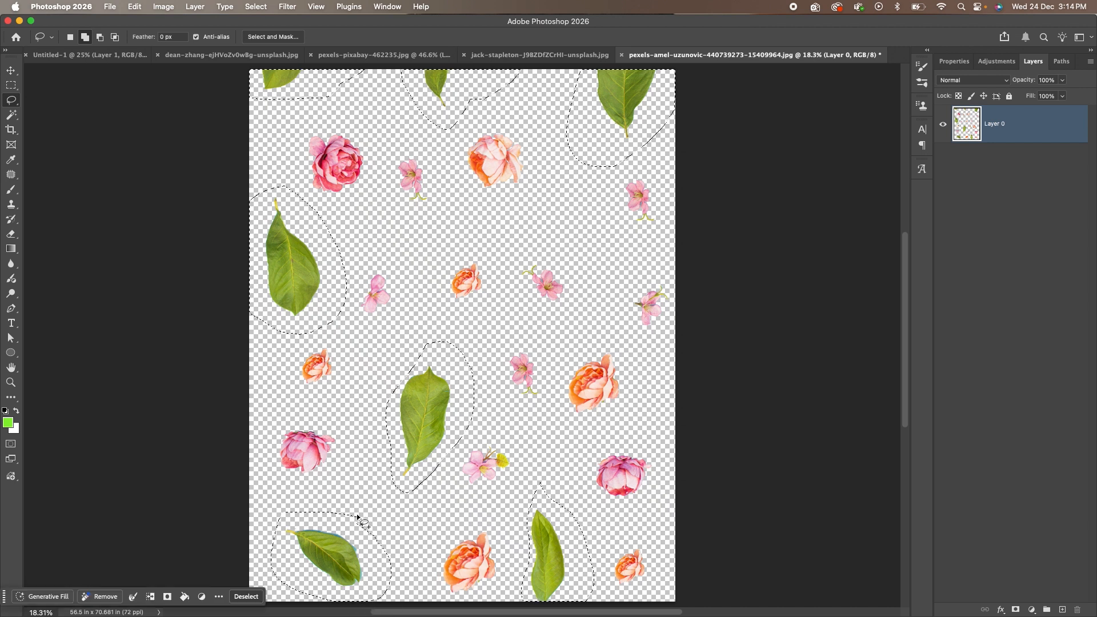
key("Delete")
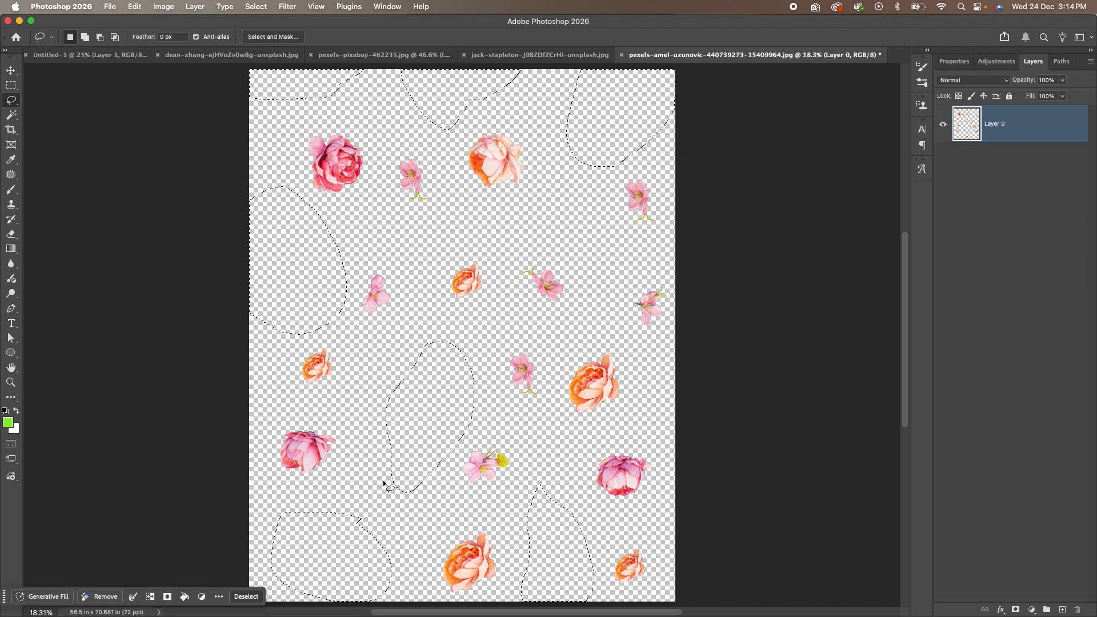
key("super+d")
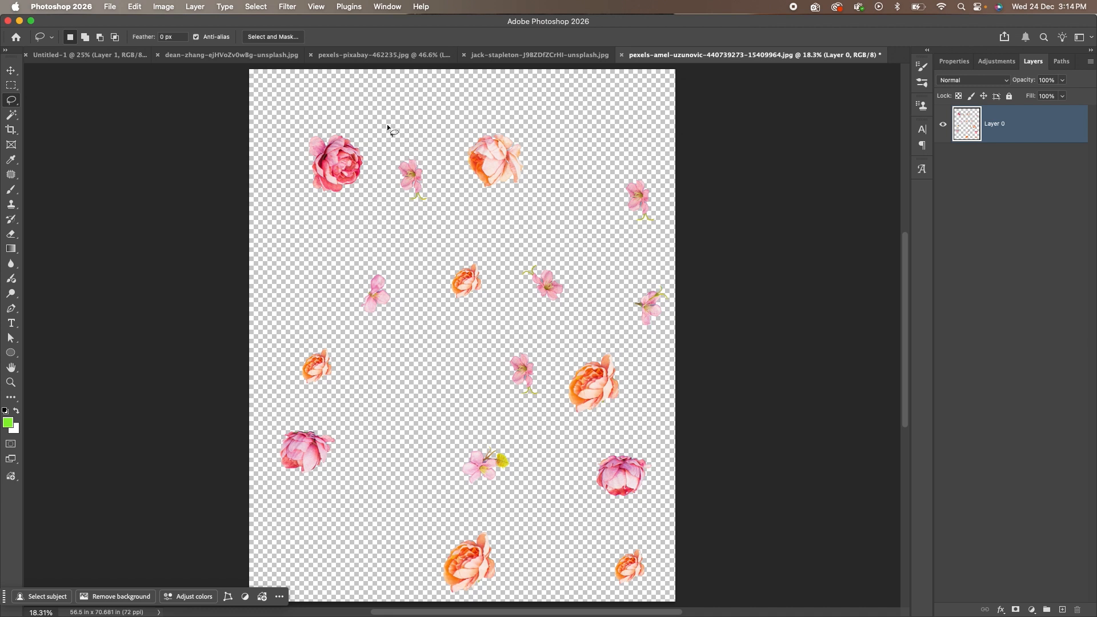
Place a rotated copy of the top-left pink rose at the top right.
mouse_move(328, 105)
left_mouse_down()
mouse_move(337, 228)
mouse_move(376, 171)
mouse_move(331, 98)
left_mouse_up()
mouse_move(342, 166)
left_mouse_down()
mouse_move(456, 134)
mouse_move(561, 132)
left_mouse_up()
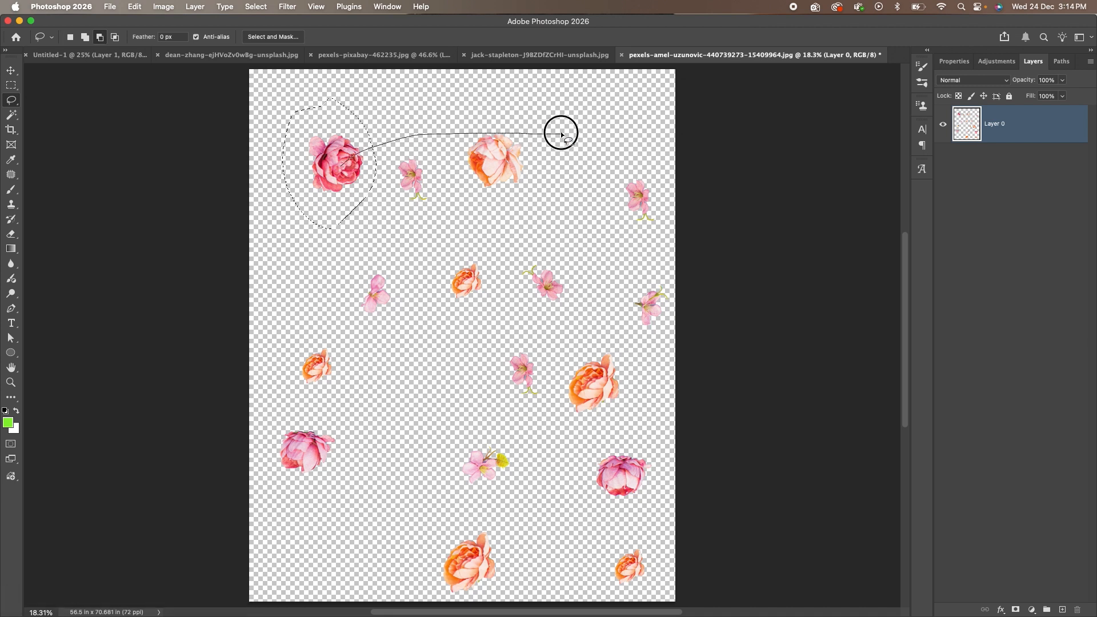
key("super+z")
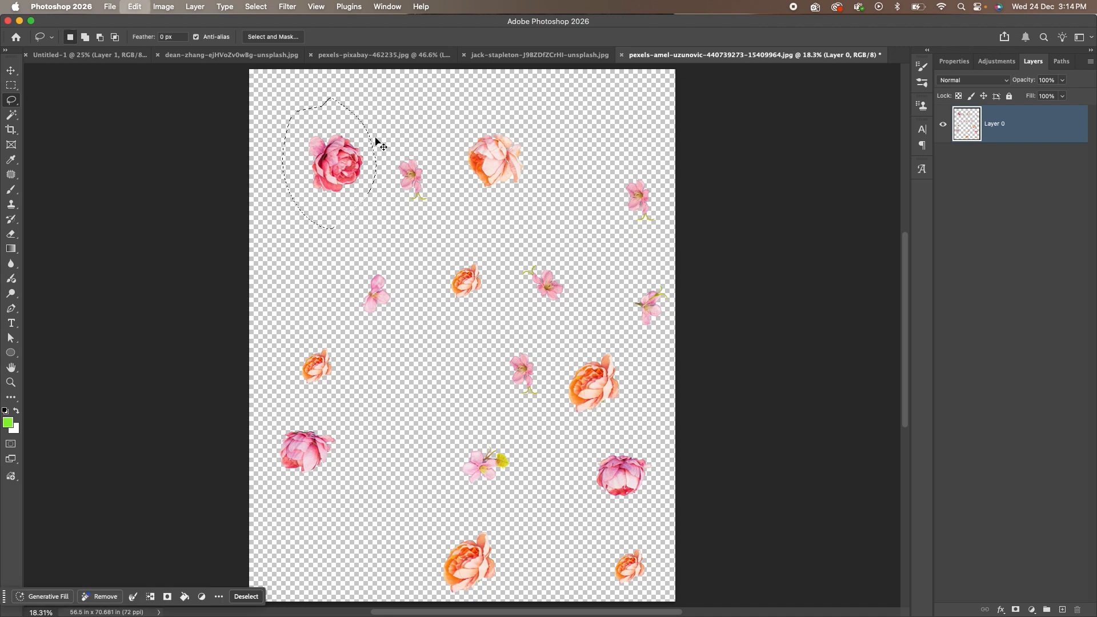
left_click(11, 71)
mouse_move(336, 154)
left_mouse_down()
mouse_move(418, 120)
mouse_move(611, 122)
mouse_move(616, 213)
left_mouse_up()
key("ctrl+t")
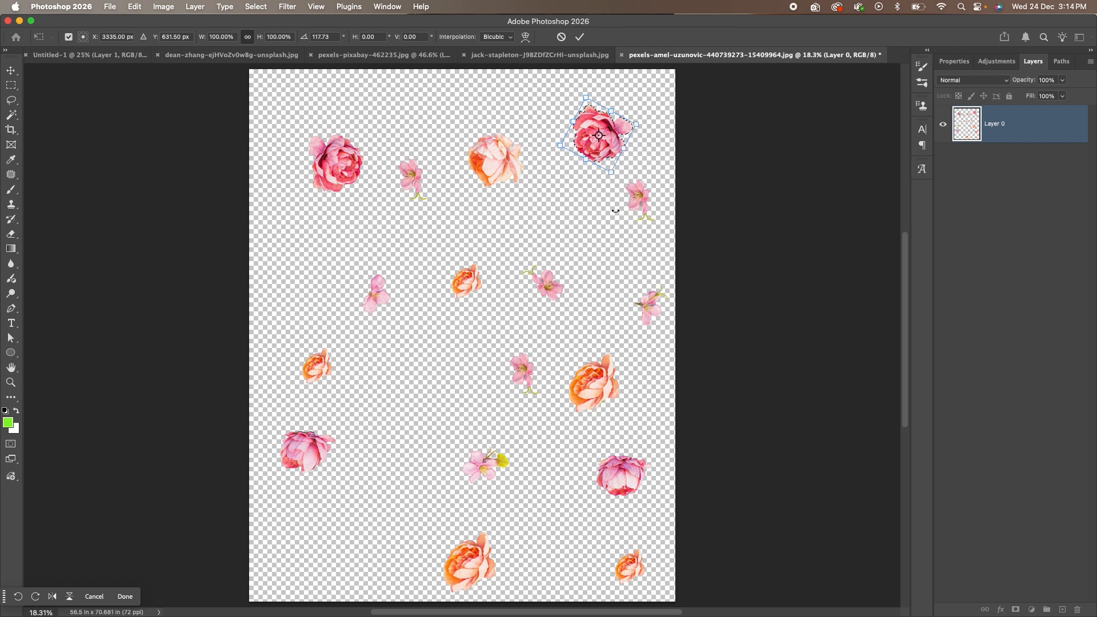
key("Return")
key("super+d")
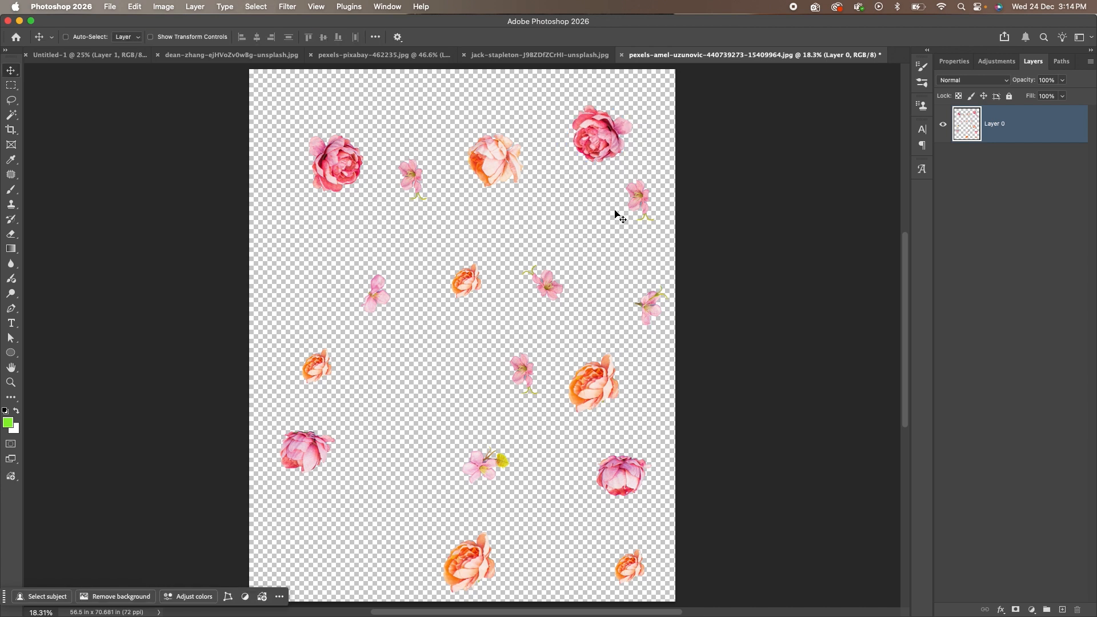
Add a rotated copy of the orange rose, nudged left and down.
key("l")
mouse_move(616, 335)
left_mouse_down()
mouse_move(556, 378)
mouse_move(554, 410)
mouse_move(569, 425)
mouse_move(603, 420)
mouse_move(633, 394)
mouse_move(642, 383)
mouse_move(633, 365)
mouse_move(532, 461)
mouse_move(408, 528)
mouse_move(384, 524)
mouse_move(418, 541)
mouse_move(396, 571)
left_mouse_up()
key("v")
key("super+t")
key("Return")
left_click_drag(375, 524, 346, 532)
key("super+d")
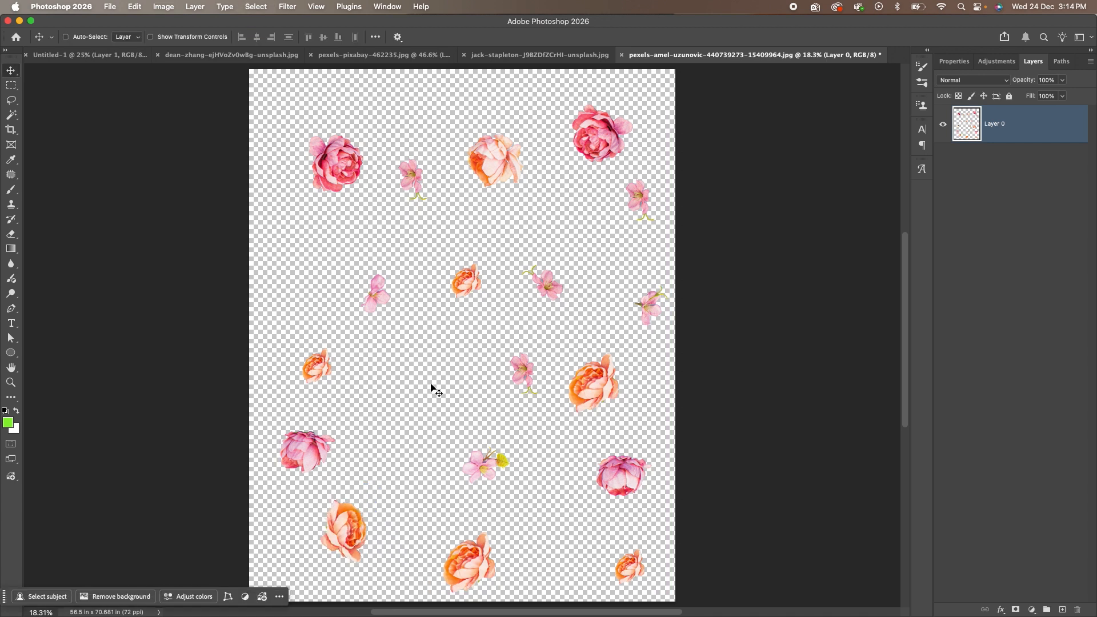
Copy the pink peony to left of centre and rotate it about 130°.
key("l")
left_click_drag(413, 206, 395, 194)
left_click(641, 428)
mouse_move(633, 437)
left_mouse_down()
mouse_move(590, 452)
mouse_move(579, 517)
mouse_move(673, 526)
mouse_move(663, 447)
left_mouse_up()
key("v")
left_click_drag(625, 478, 412, 413)
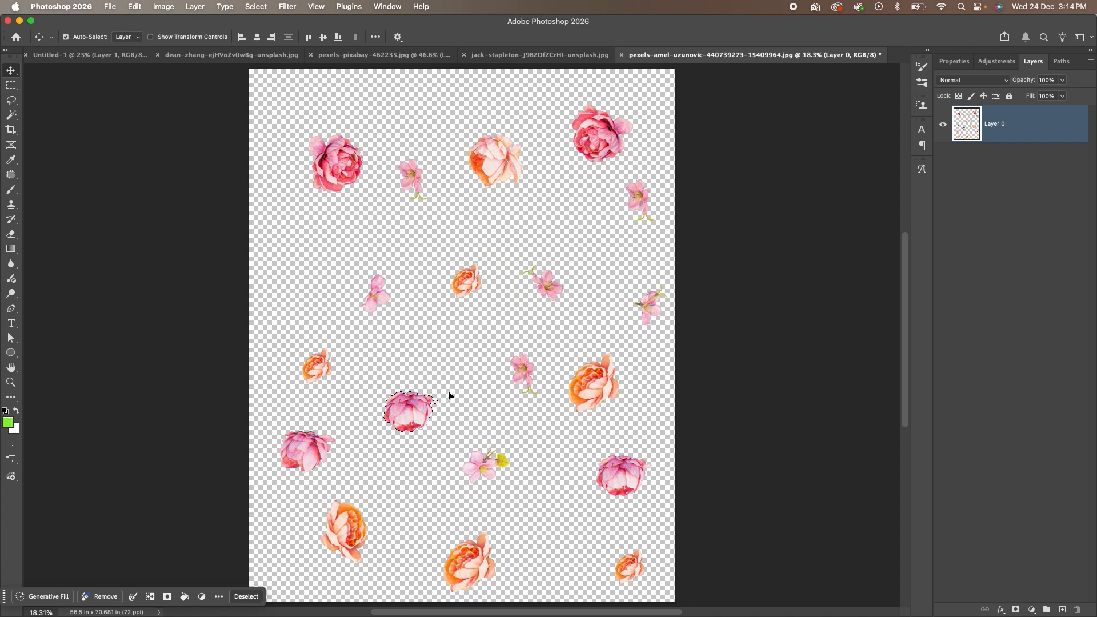
key("ctrl+t")
left_click_drag(448, 378, 415, 461)
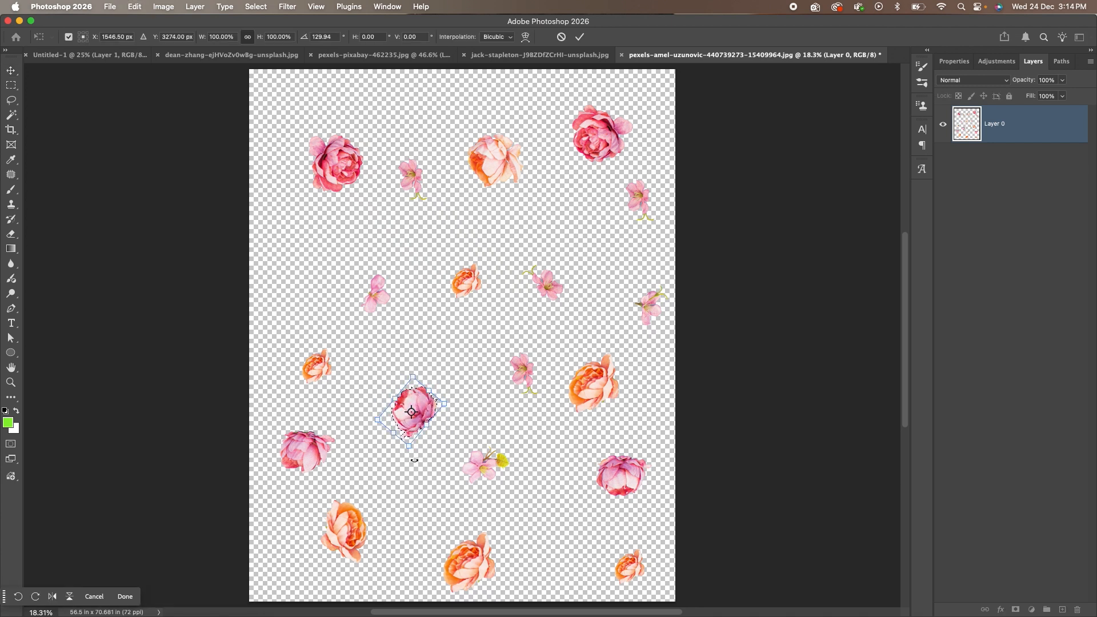
key("Return")
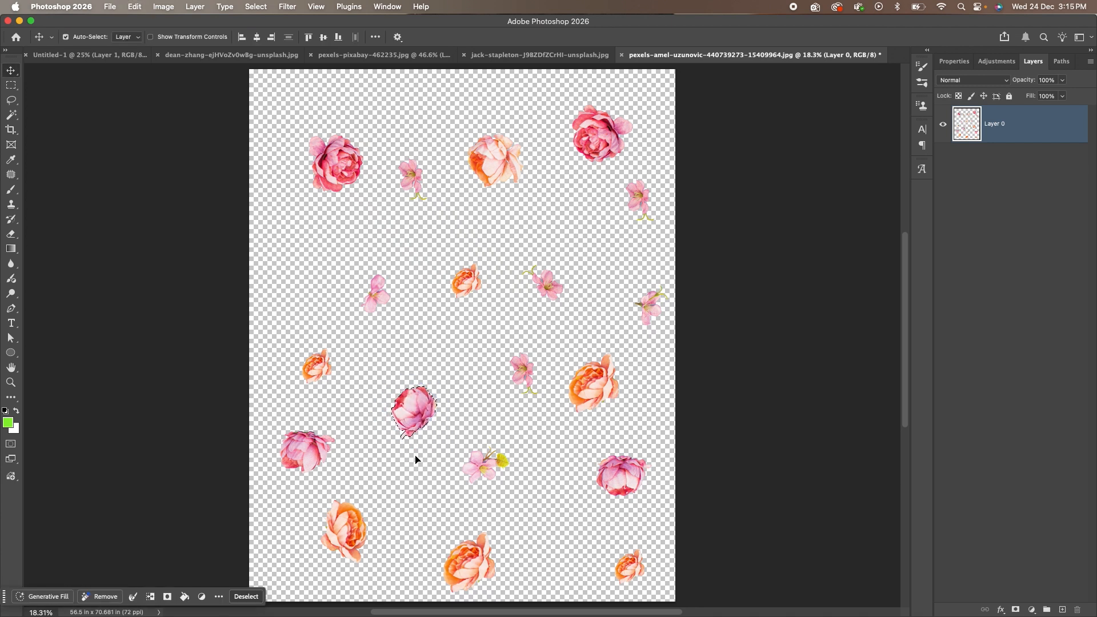
key("ctrl+d")
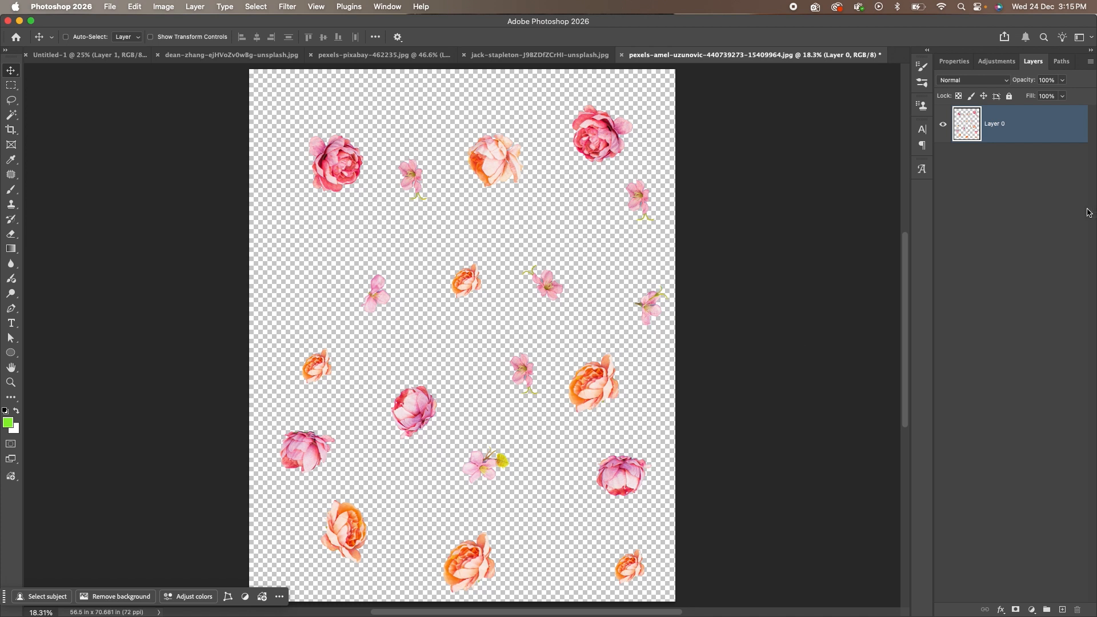
Add Layer 1 below Layer 0 and fill it with pale pink.
left_click(1063, 609)
left_click_drag(1019, 124, 1023, 175)
left_click(8, 423)
left_click(417, 268)
left_click(279, 259)
left_click(543, 245)
key("alt+BackSpace")
key("super+minus")
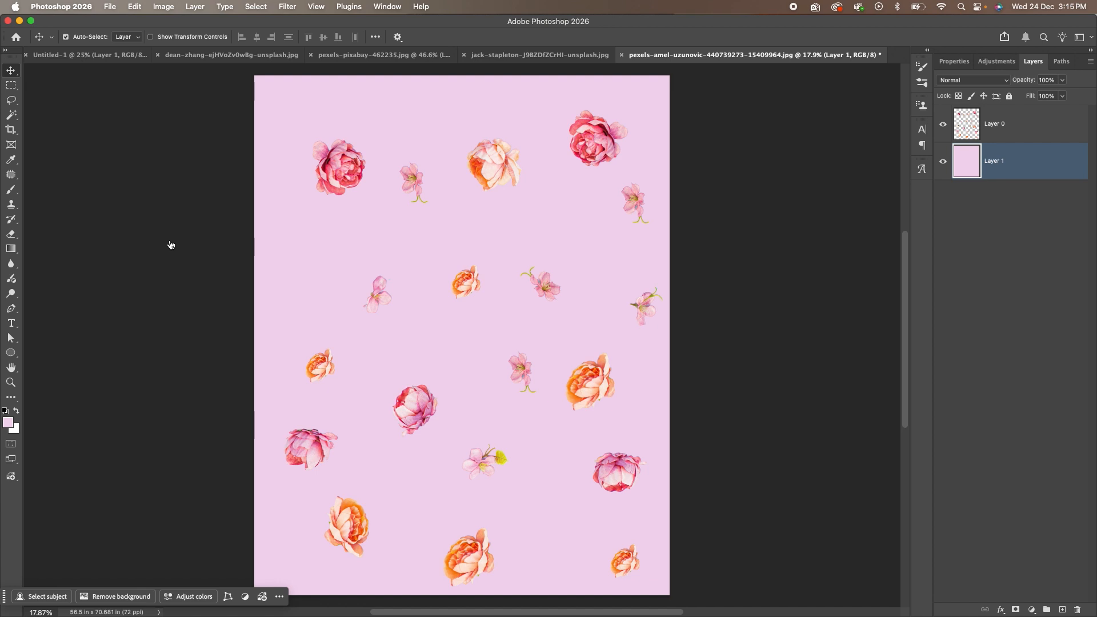
key("super+Tab")
left_click(336, 317)
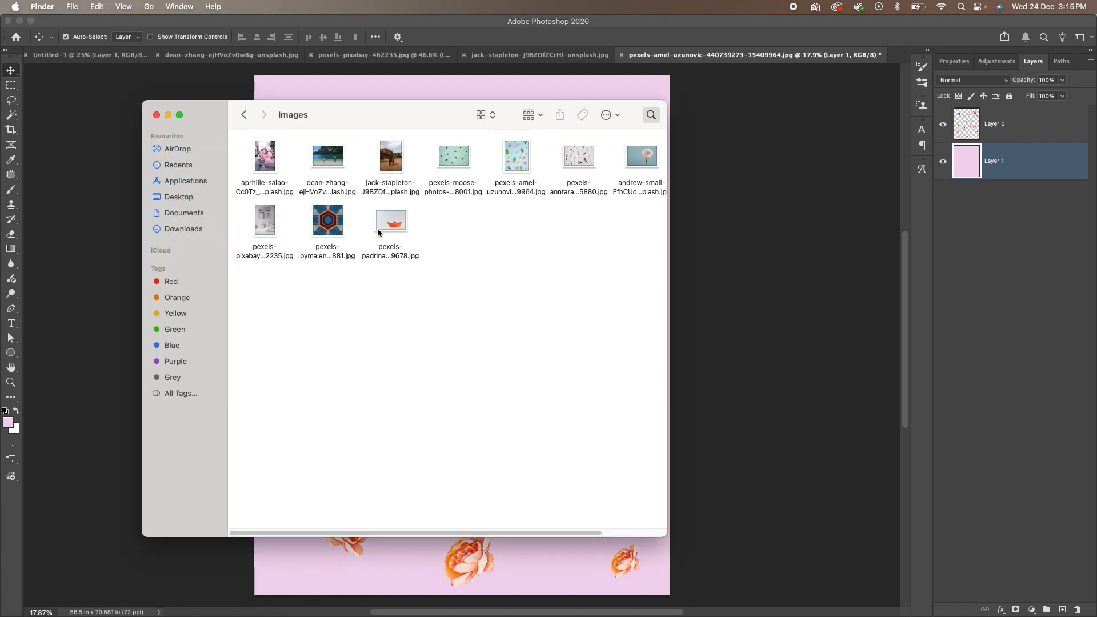
Open pexels-padrinan-19678.jpg from Finder, then try and discard a rough freehand boat selection.
left_click_drag(403, 221, 907, 55)
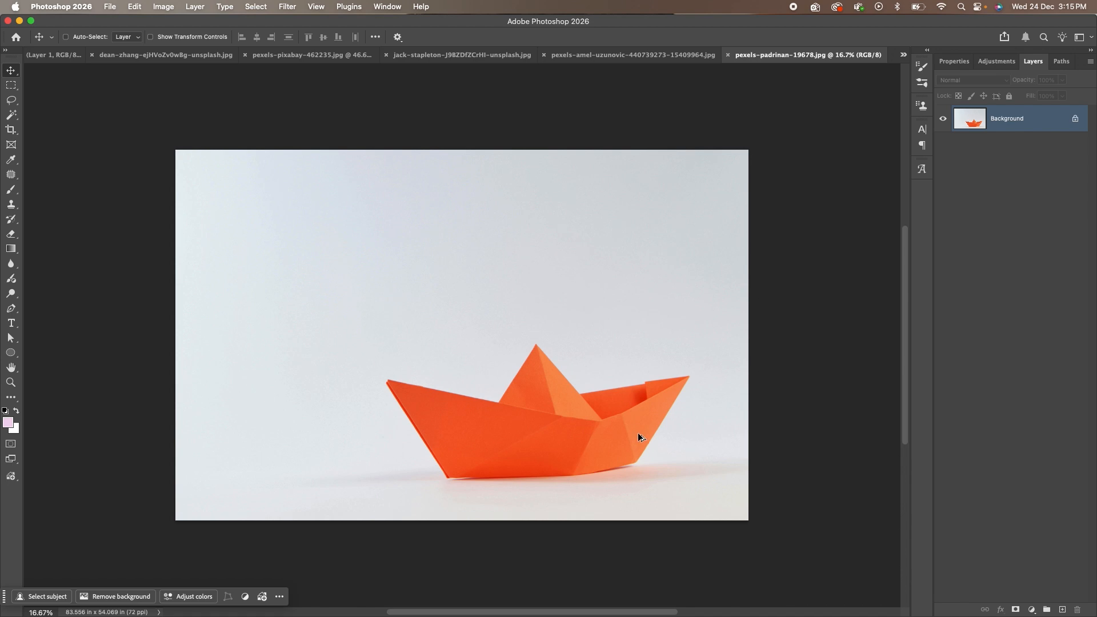
scroll(638, 433, "up", 3)
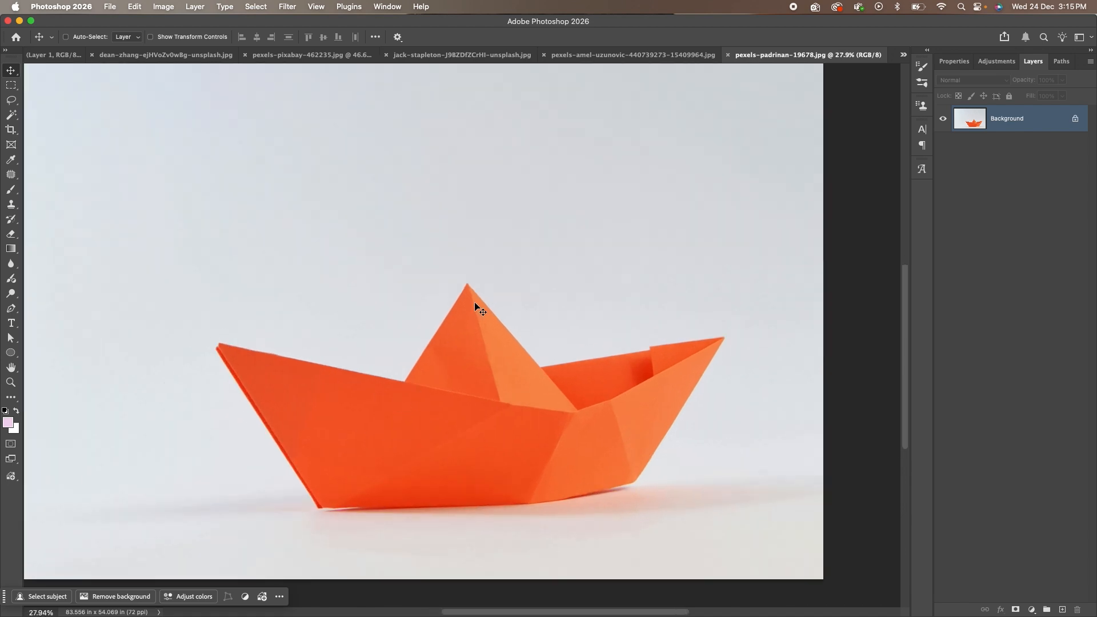
left_click(11, 101)
mouse_move(405, 380)
left_mouse_down()
mouse_move(467, 284)
mouse_move(544, 364)
mouse_move(763, 335)
mouse_move(704, 485)
mouse_move(634, 522)
mouse_move(339, 529)
mouse_move(183, 394)
mouse_move(248, 332)
mouse_move(421, 362)
left_mouse_up()
left_click(425, 299)
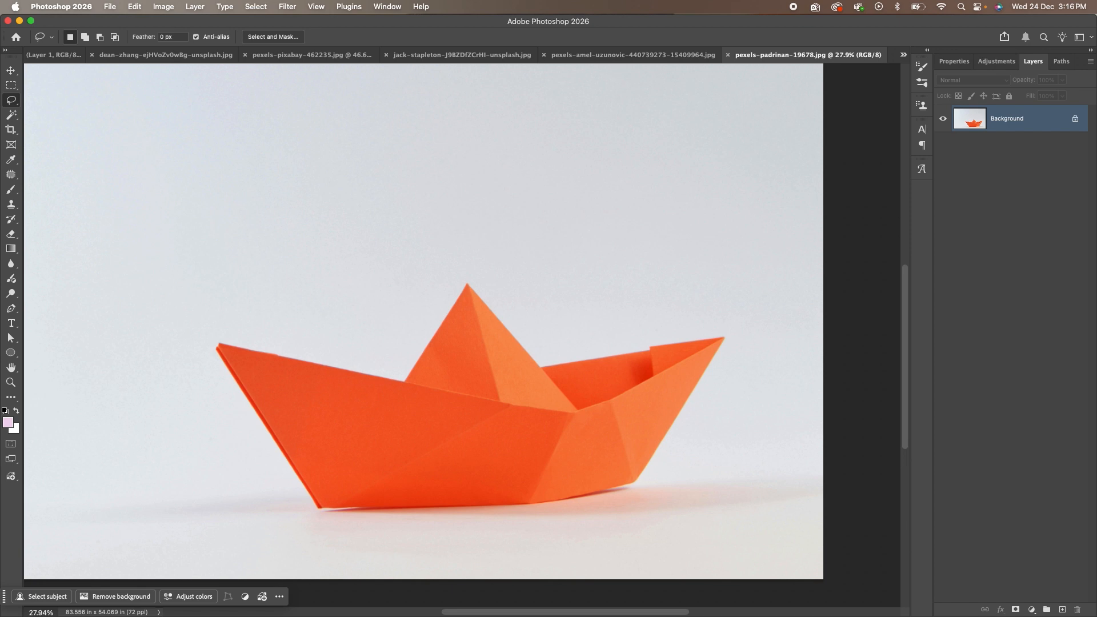
Trace a Polygonal Lasso outline around the boat's sail, tips, sides and bottom, closing it.
right_click(12, 101)
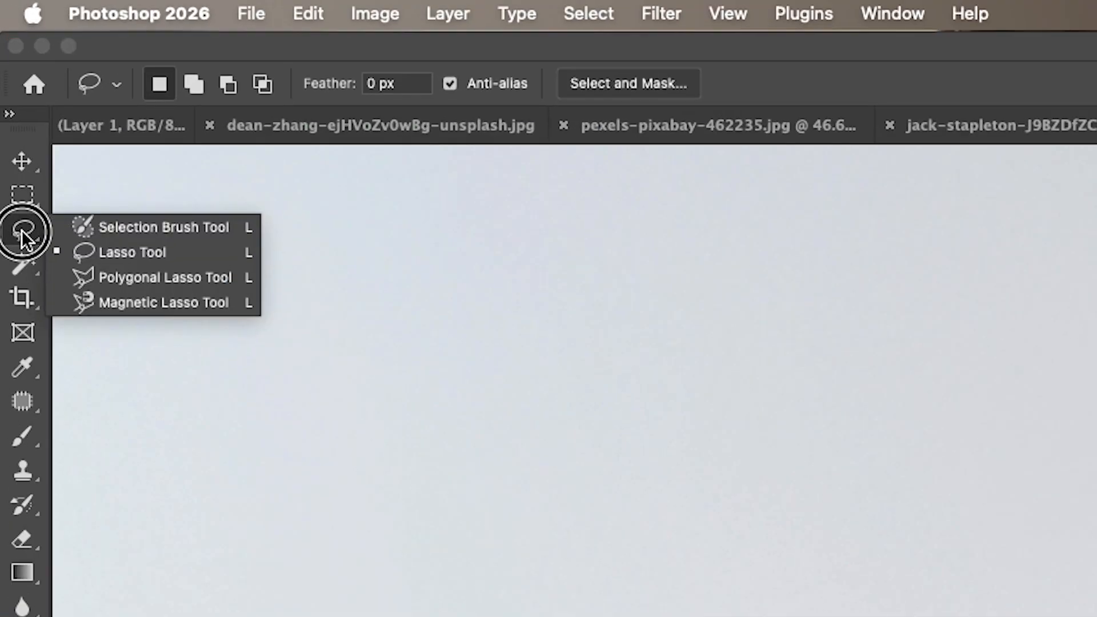
left_click(72, 121)
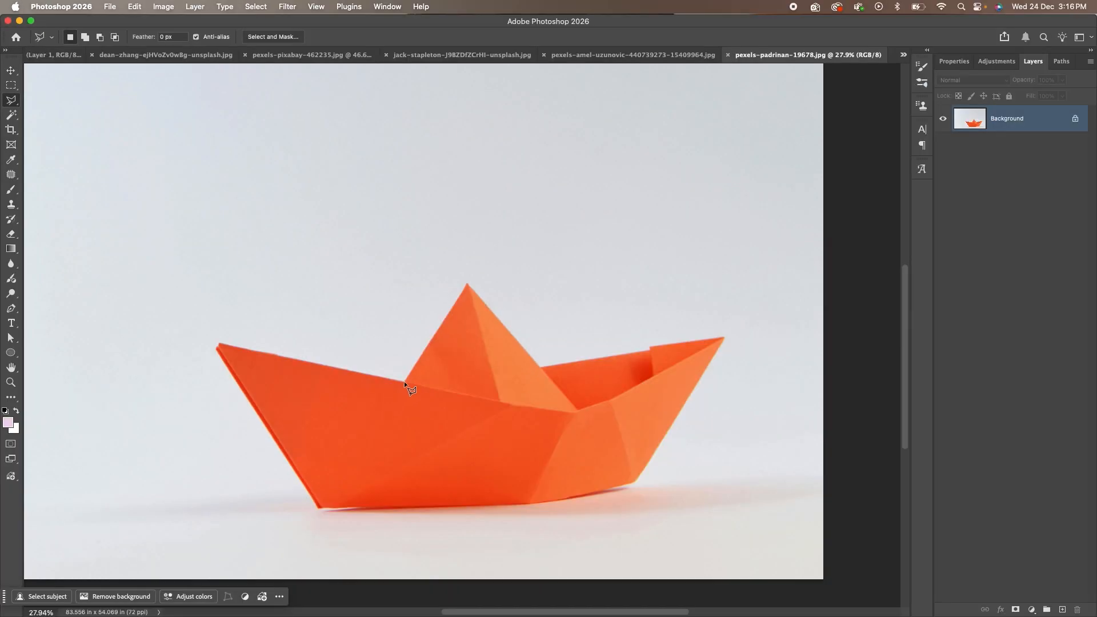
left_click(403, 381)
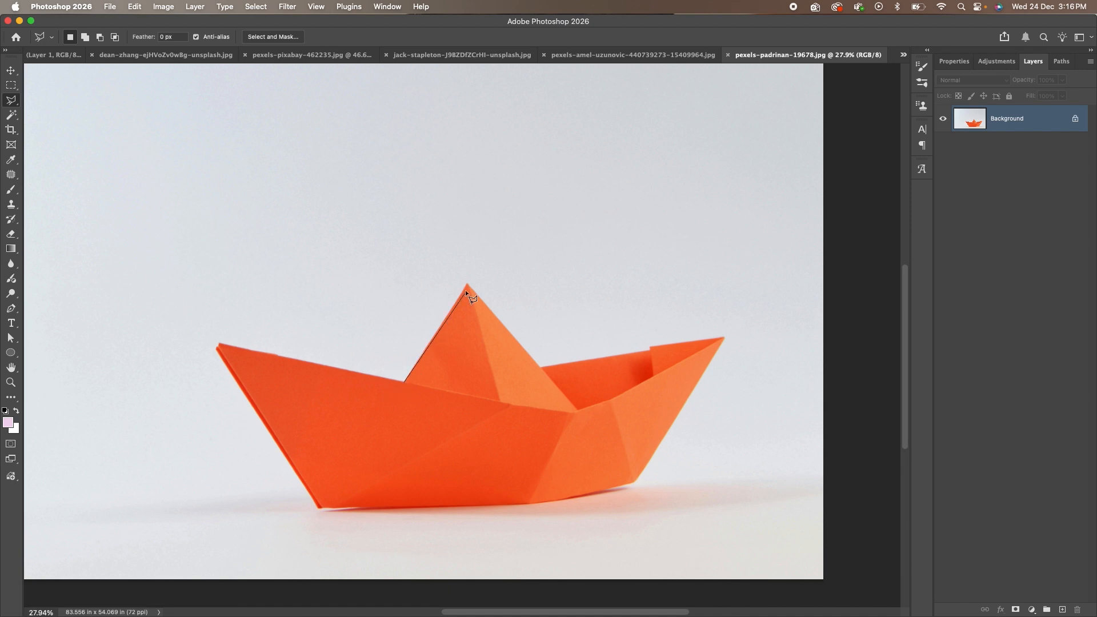
left_click(540, 366)
left_click(652, 347)
left_click(635, 478)
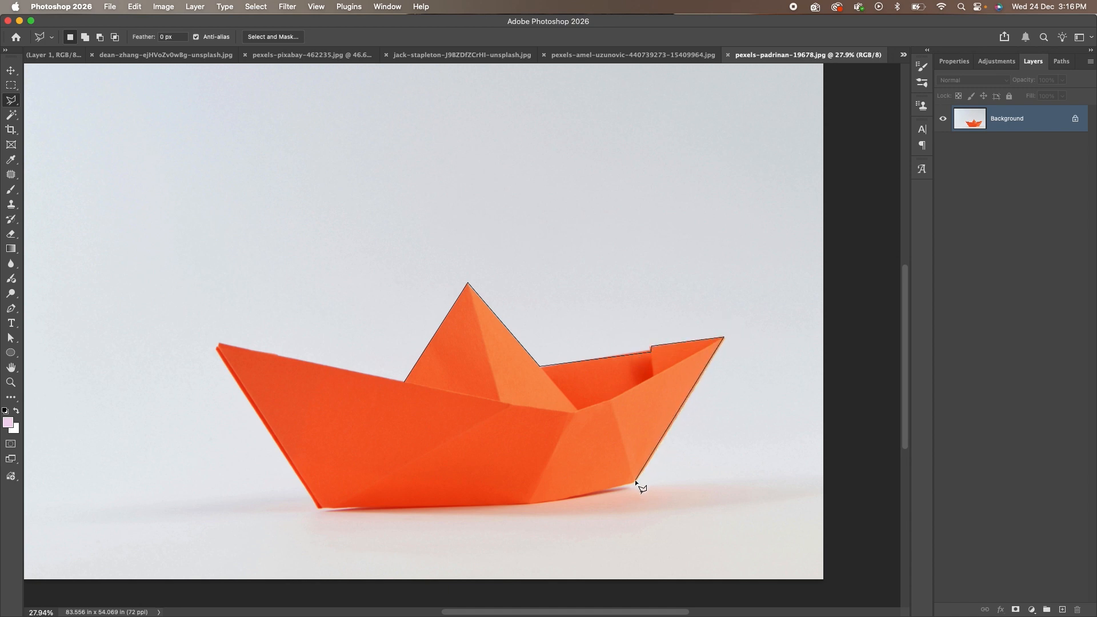
left_click(525, 506)
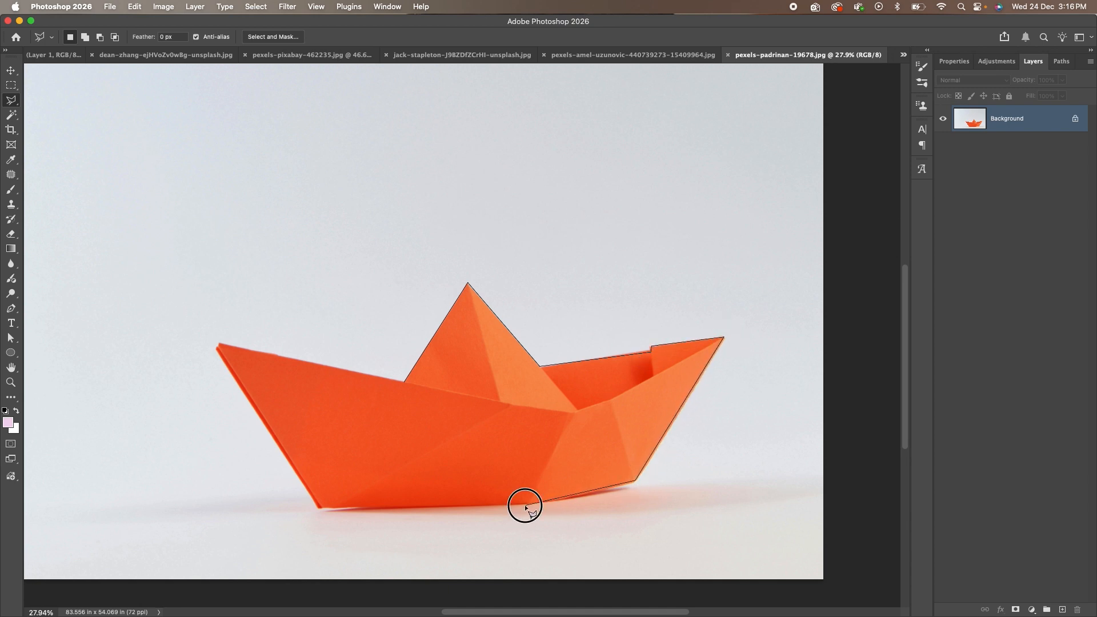
left_click(320, 507)
left_click(218, 349)
left_click(219, 343)
left_click(404, 381)
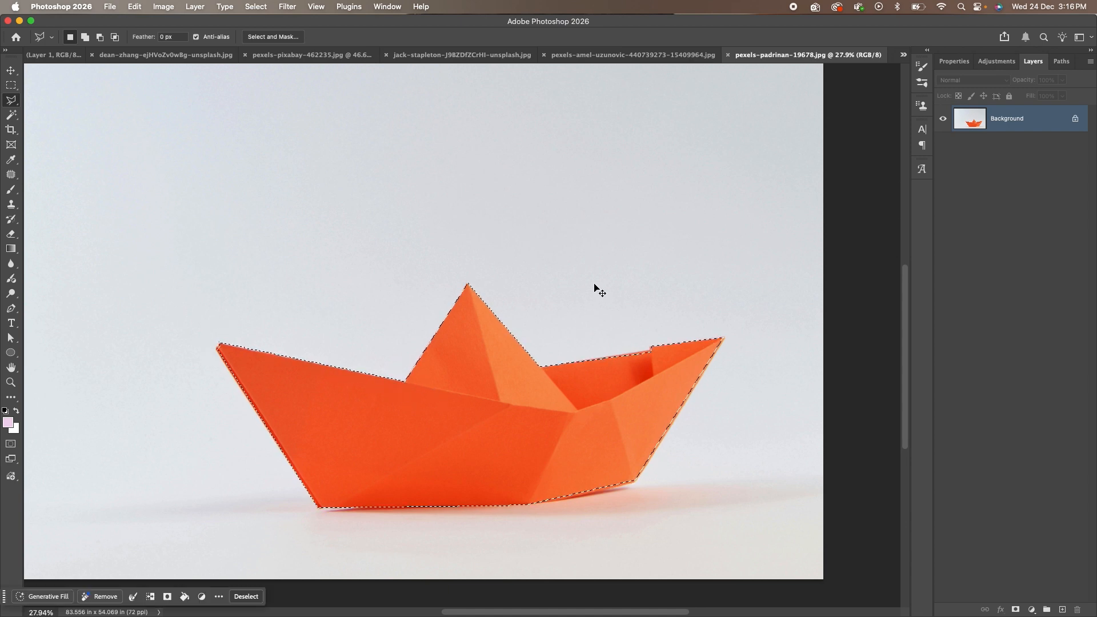
scroll(594, 284, "down", 2)
Copy the boat to Layer 1 via Layer Via Copy, check the cutout, and move it up-left.
right_click(595, 406)
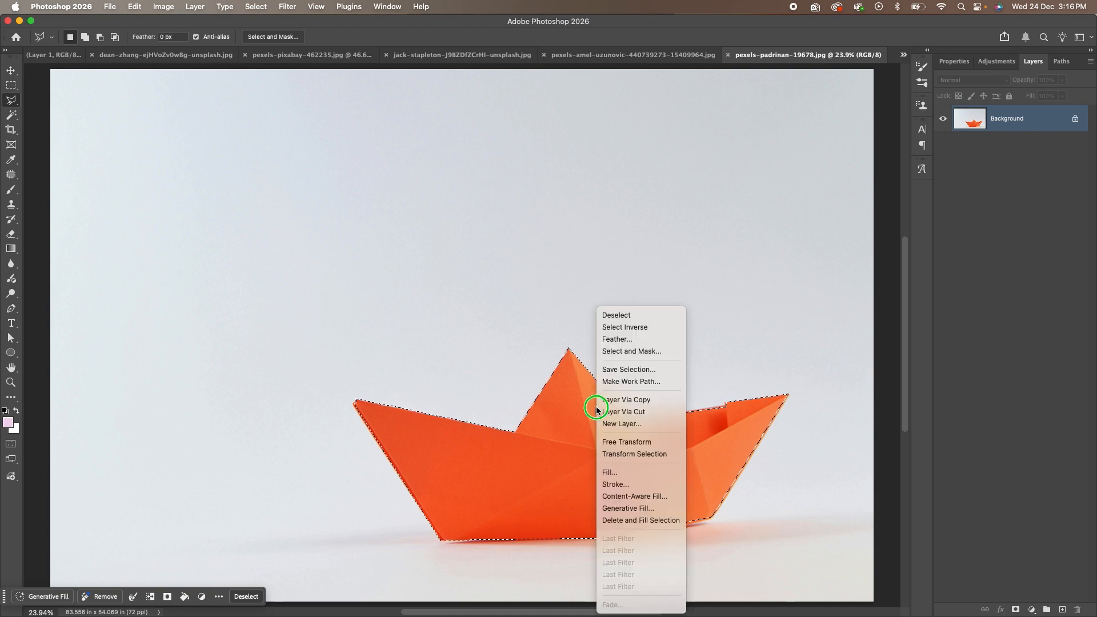
left_click(616, 401)
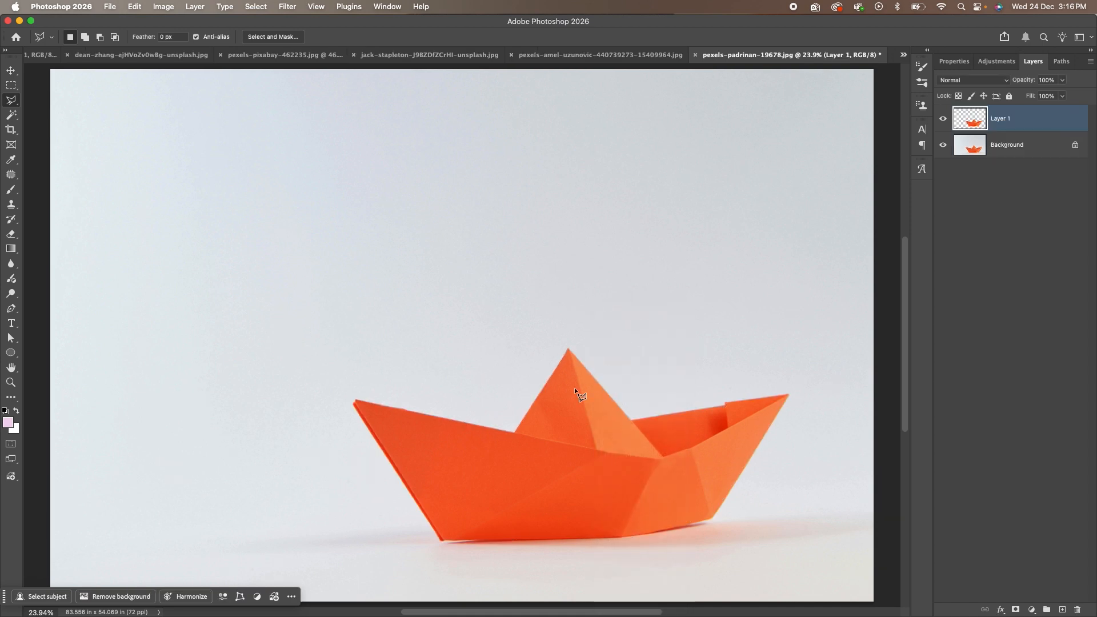
left_click(944, 145)
left_click(944, 145)
key("v")
mouse_move(544, 351)
left_mouse_down()
mouse_move(362, 211)
mouse_move(342, 229)
left_mouse_up()
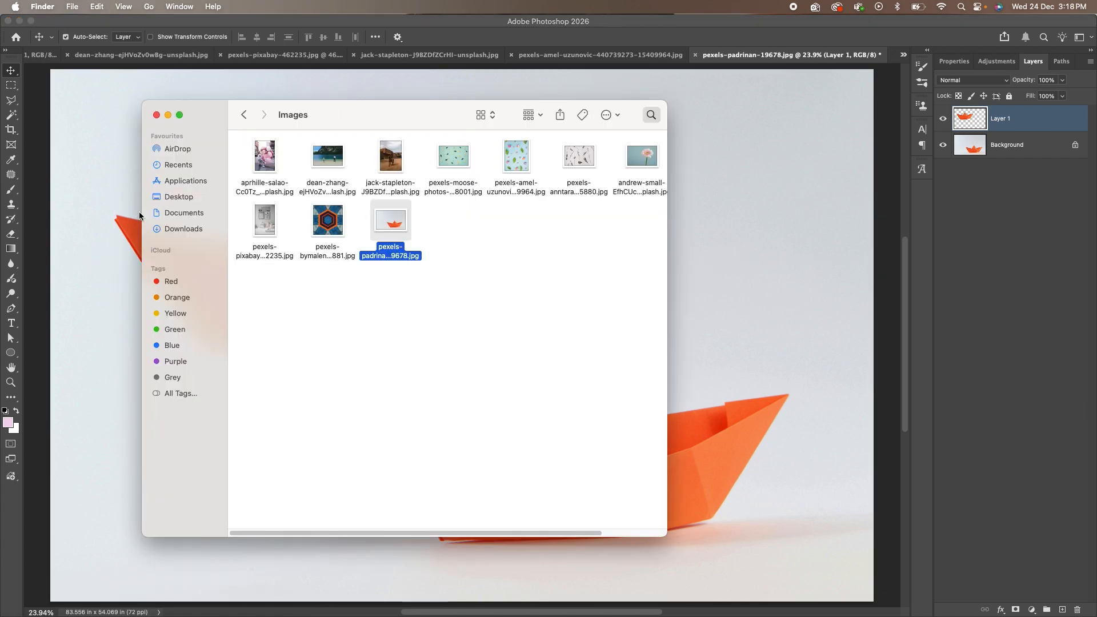
Drag aprhille-salao-Cc0Tz_9-YyE-unsplash.jpg from Finder onto Photoshop's tab bar.
left_click(603, 283)
left_click_drag(273, 167, 898, 52)
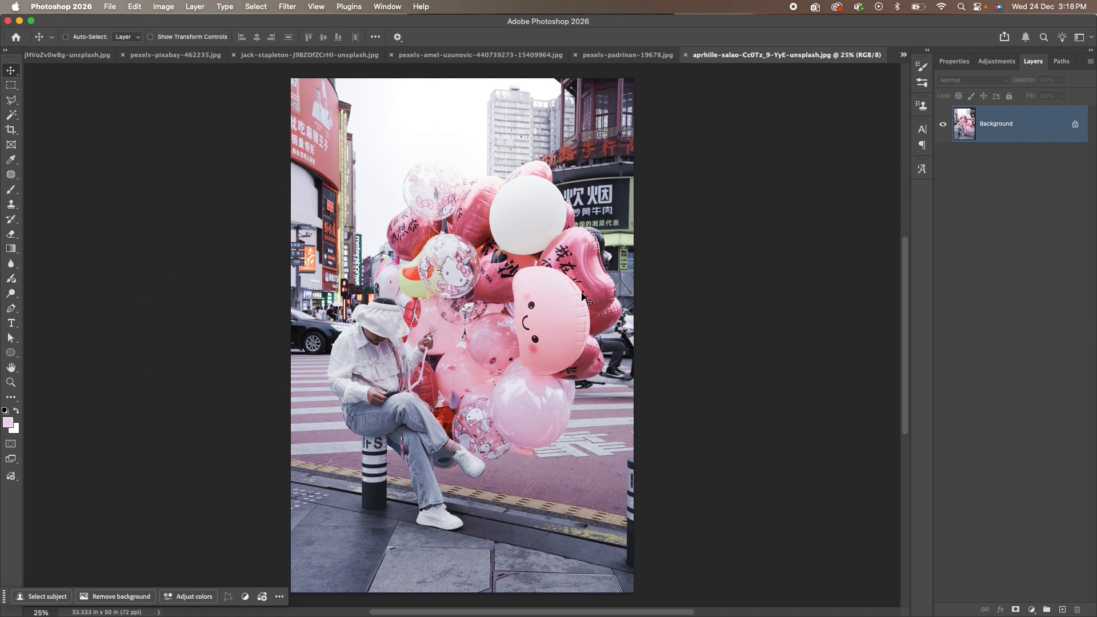
Zoom into the smiling pink balloon and open the Magic Wand tool's flyout of selection tools.
scroll(576, 309, "up", 5)
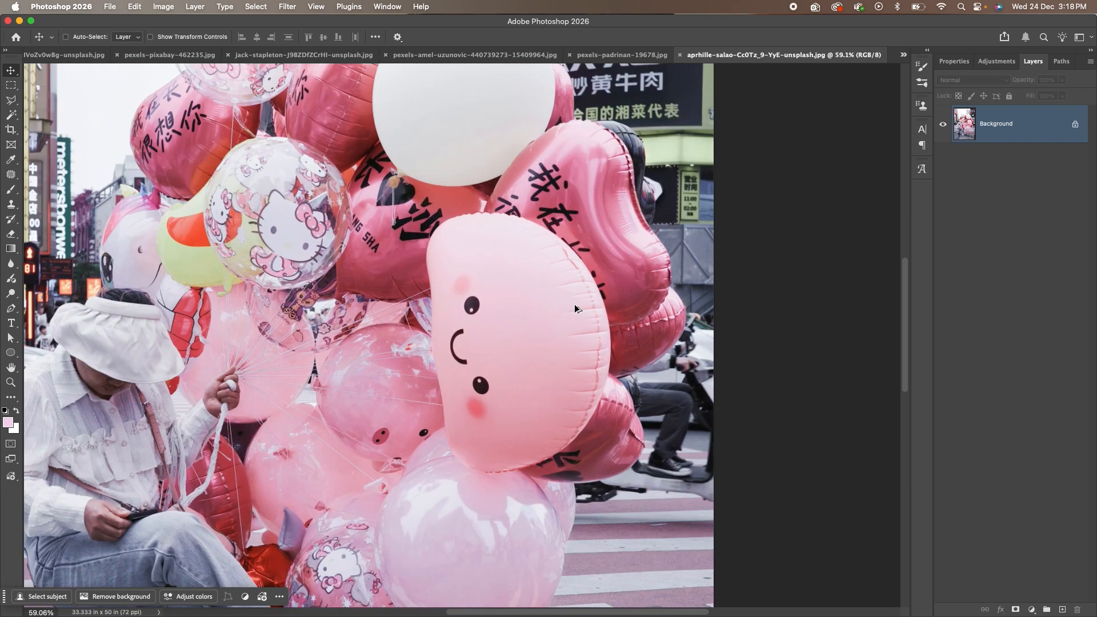
scroll(575, 310, "up", 4)
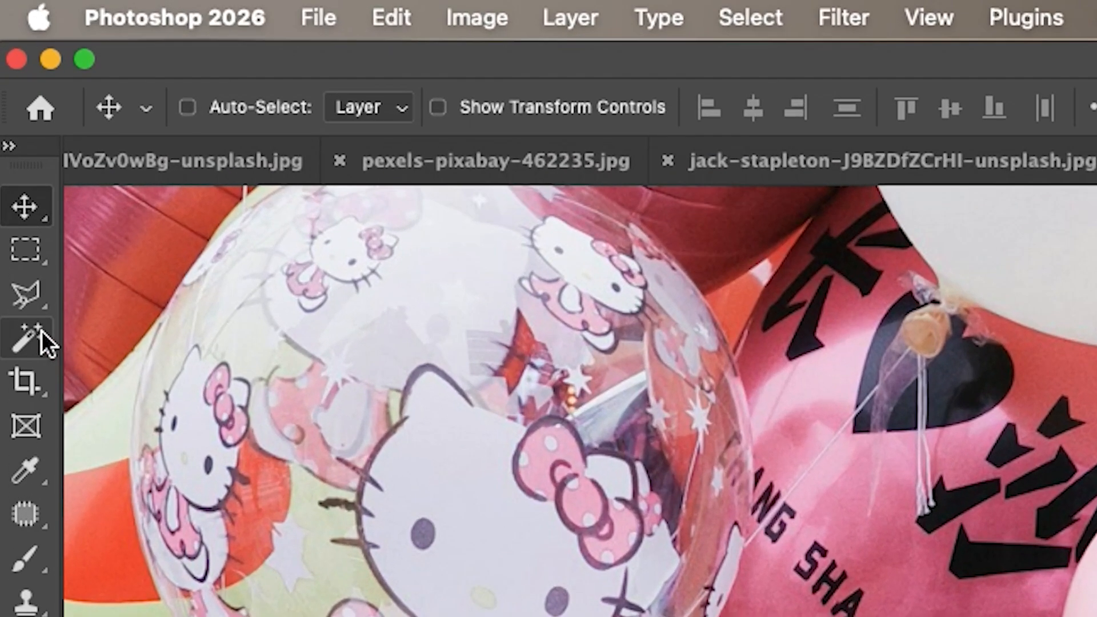
left_click(30, 348)
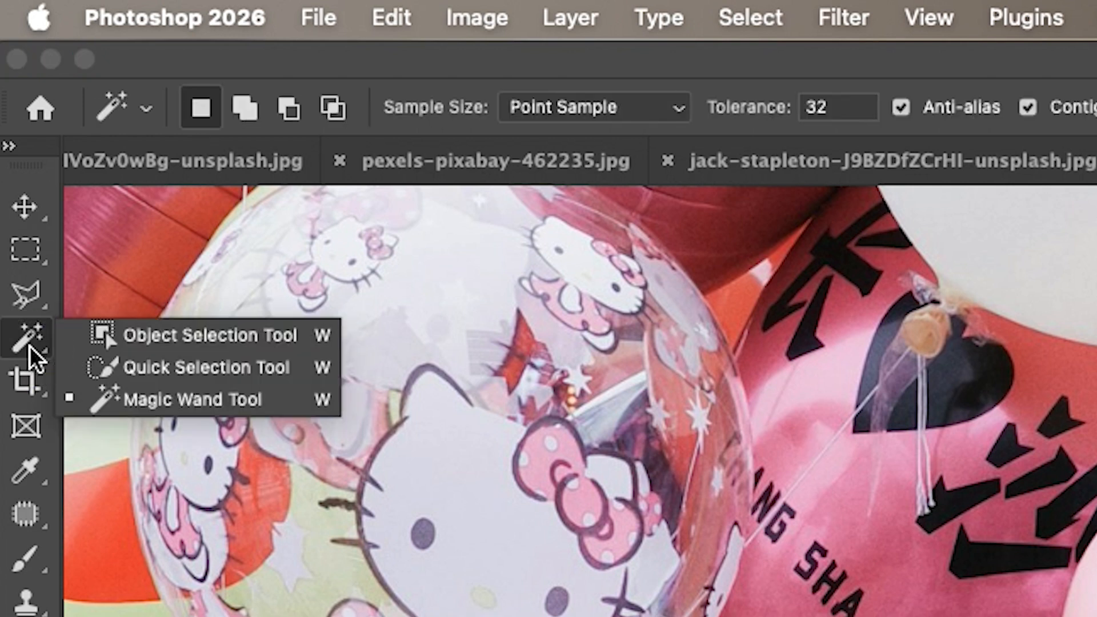
Brush a Quick Selection over the big smiling pink balloon, including its lower eye.
left_click(286, 379)
mouse_move(405, 220)
left_mouse_down()
mouse_move(416, 201)
mouse_move(451, 208)
mouse_move(536, 261)
left_mouse_up()
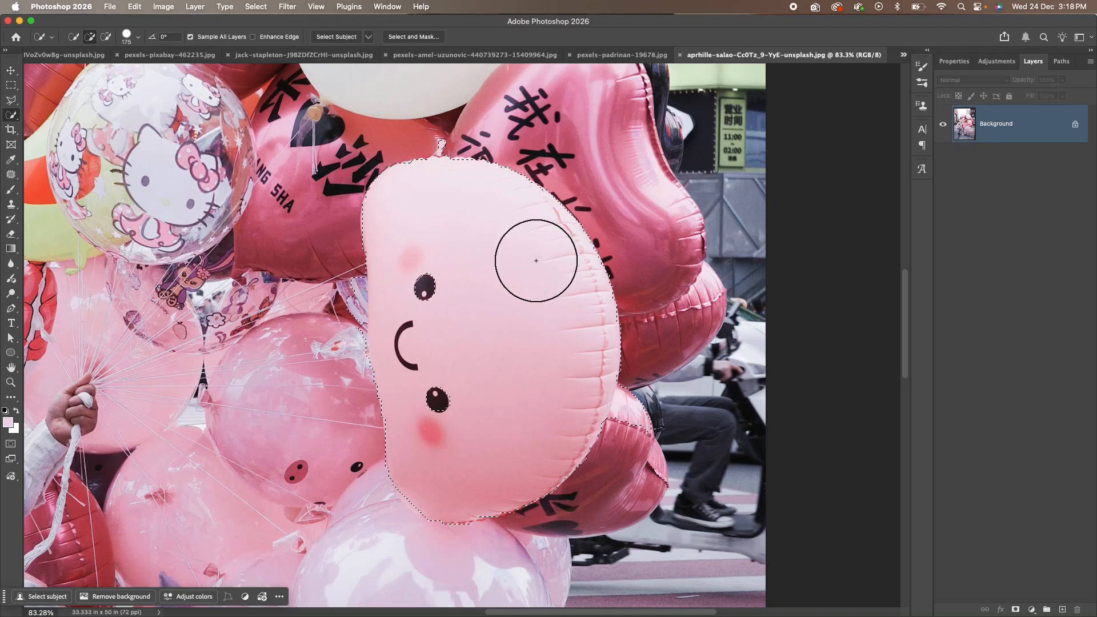
scroll(460, 381, "up", 2, "alt")
scroll(458, 380, "up", 5, "alt")
left_click_drag(430, 428, 434, 424)
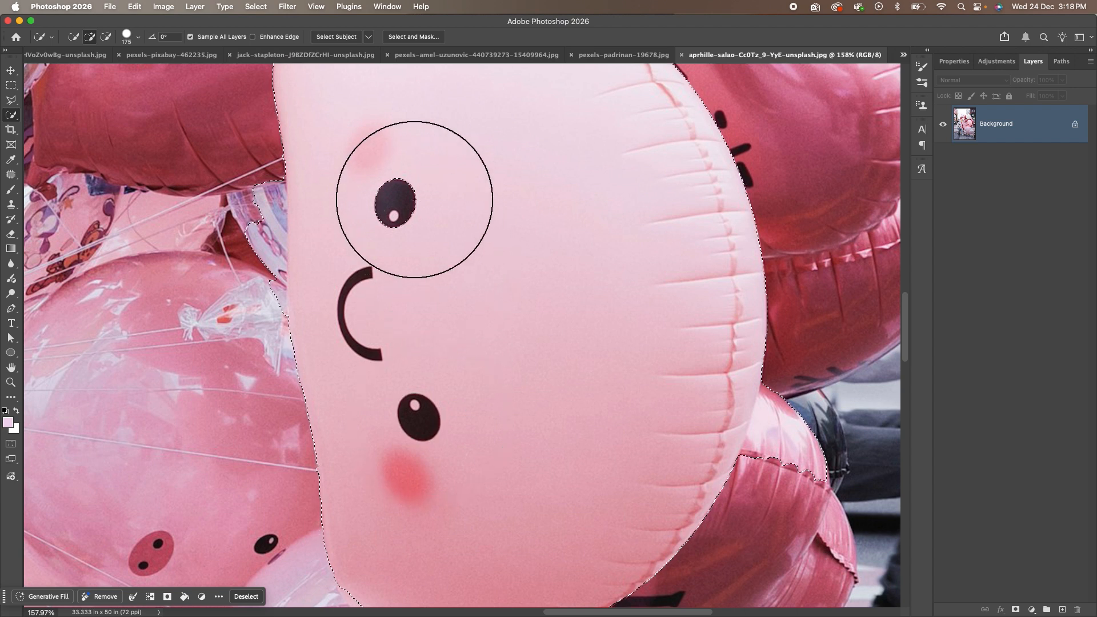
Shrink the brush and subtract the balloon's knot from the selection.
scroll(466, 228, "down", 4, "alt")
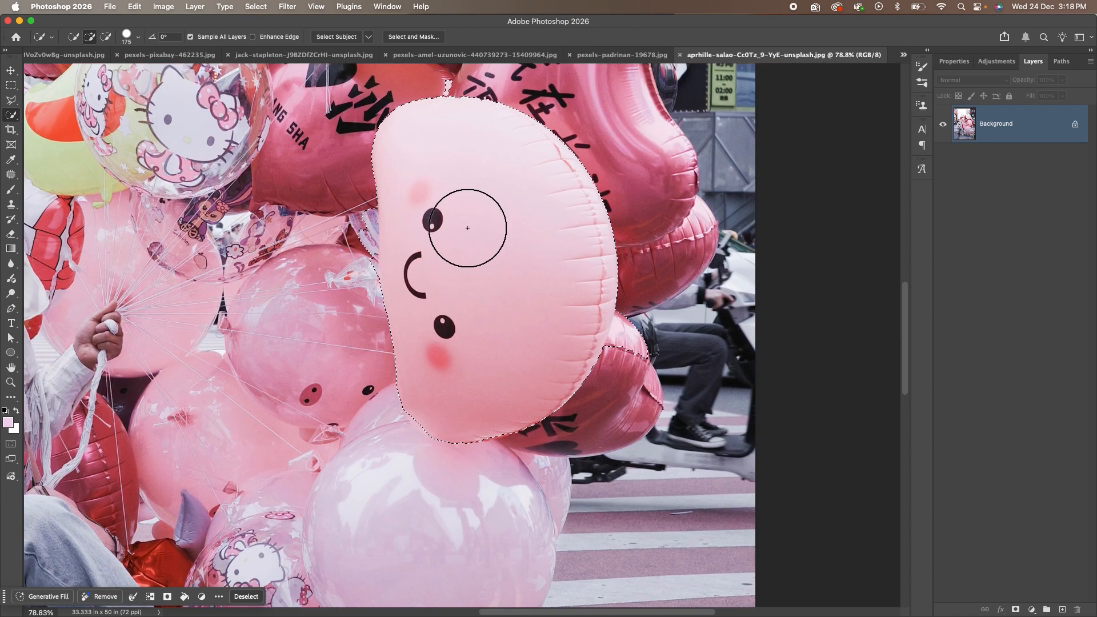
scroll(467, 228, "up", 2)
scroll(454, 171, "up", 10, "alt")
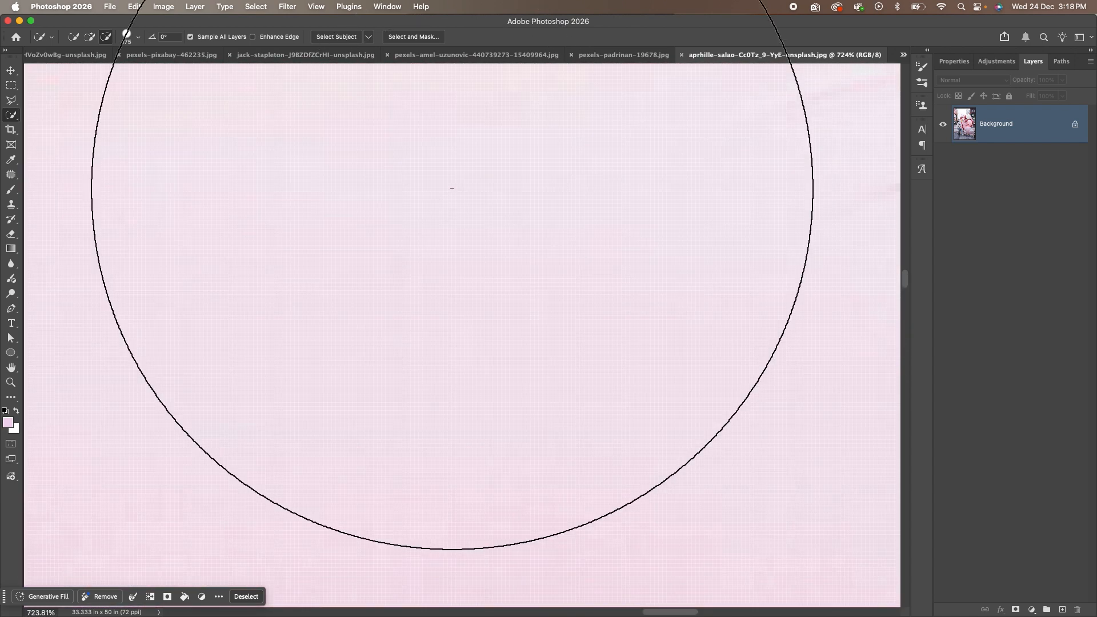
scroll(460, 250, "down", 10, "alt")
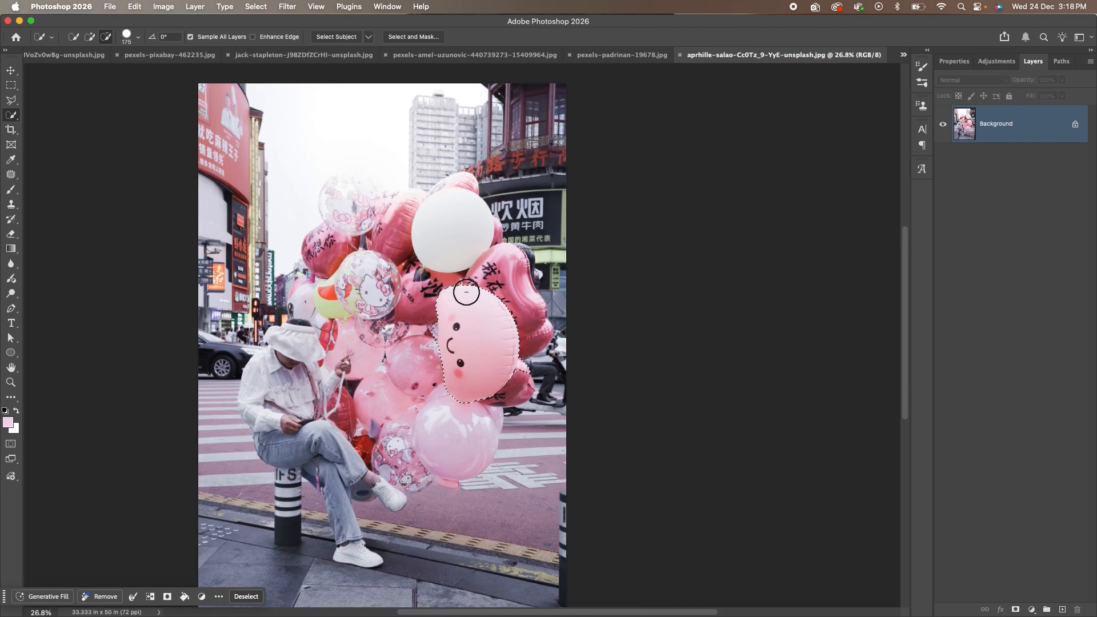
scroll(466, 289, "up", 5, "alt")
scroll(411, 286, "up", 3, "alt")
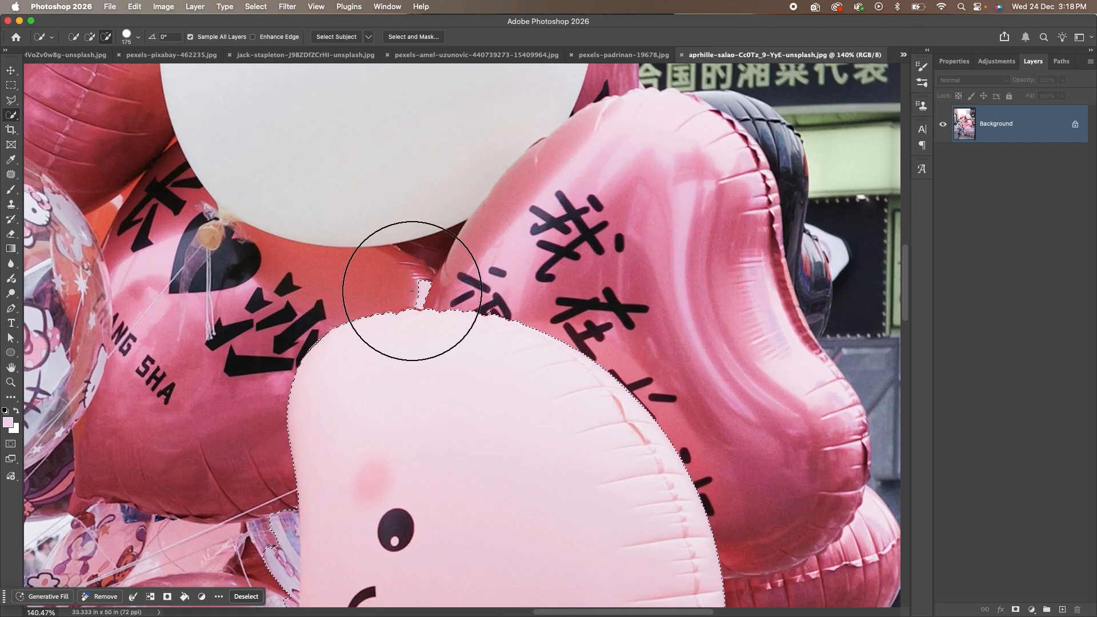
scroll(412, 290, "up", 1, "alt")
key("bracketleft")
key("bracketleft")
key("bracketleft")
key("bracketleft")
key("bracketleft")
key("bracketleft")
key("bracketleft")
key("alt")
left_click(422, 283, "alt")
Trim stray areas and bumps off the balloon's left edge.
key("space")
mouse_move(336, 423)
left_mouse_down()
mouse_move(431, 240)
mouse_move(519, 123)
left_mouse_up()
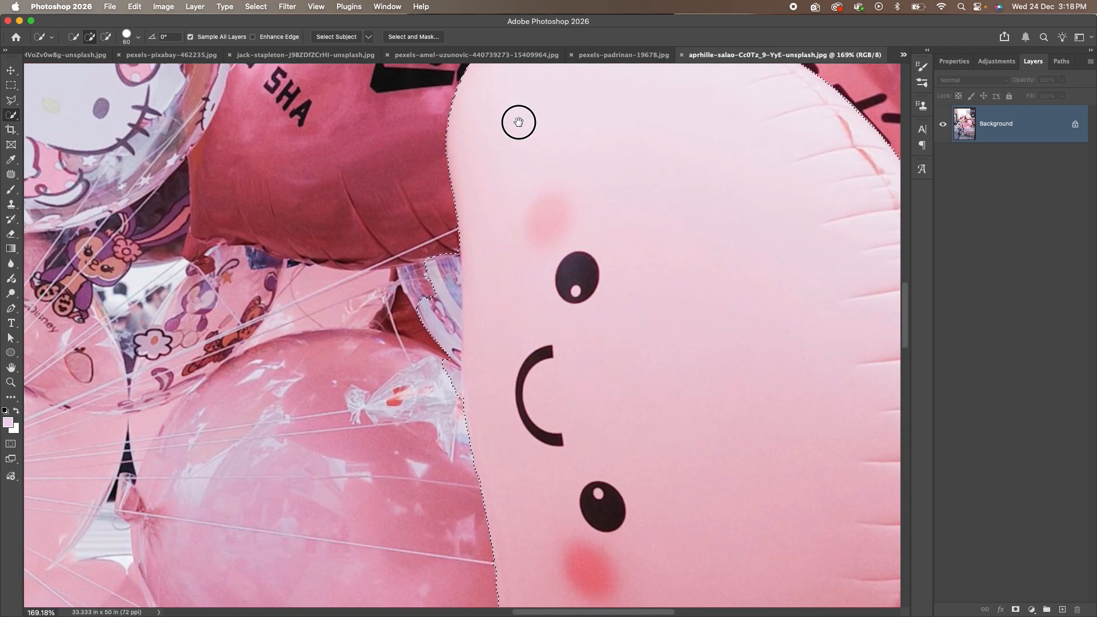
left_click(431, 277, "alt")
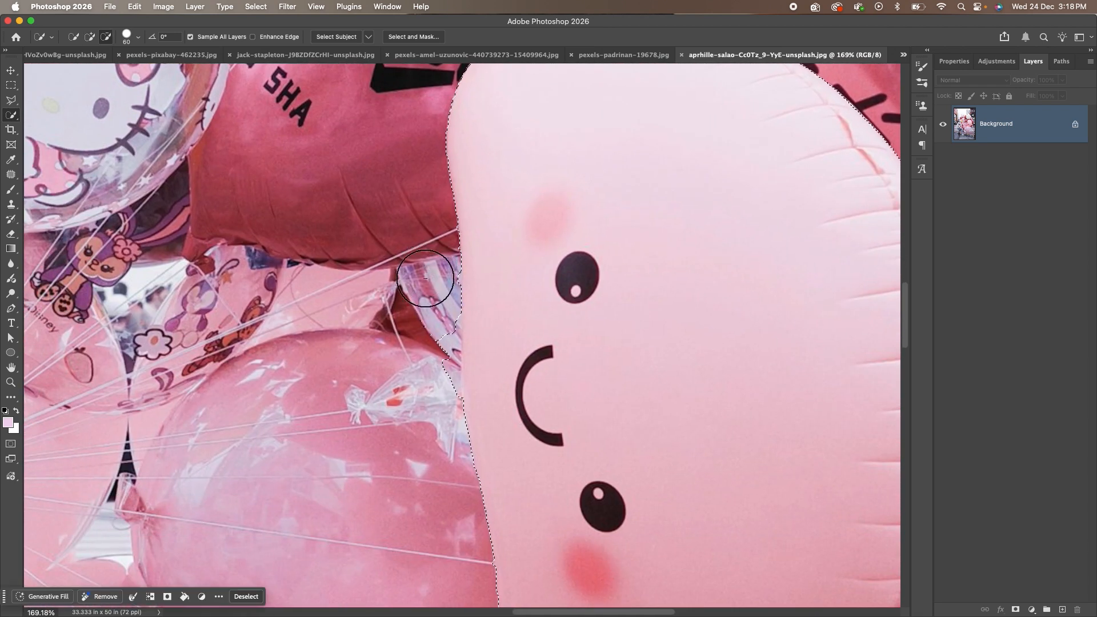
left_click(422, 342, "alt")
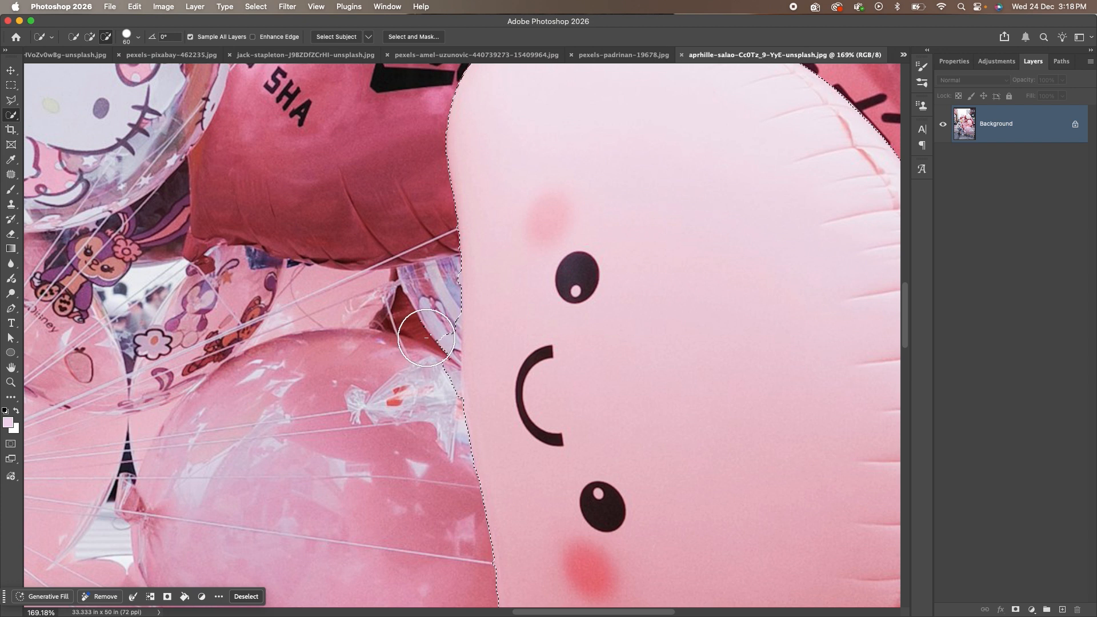
left_click(426, 387, "alt")
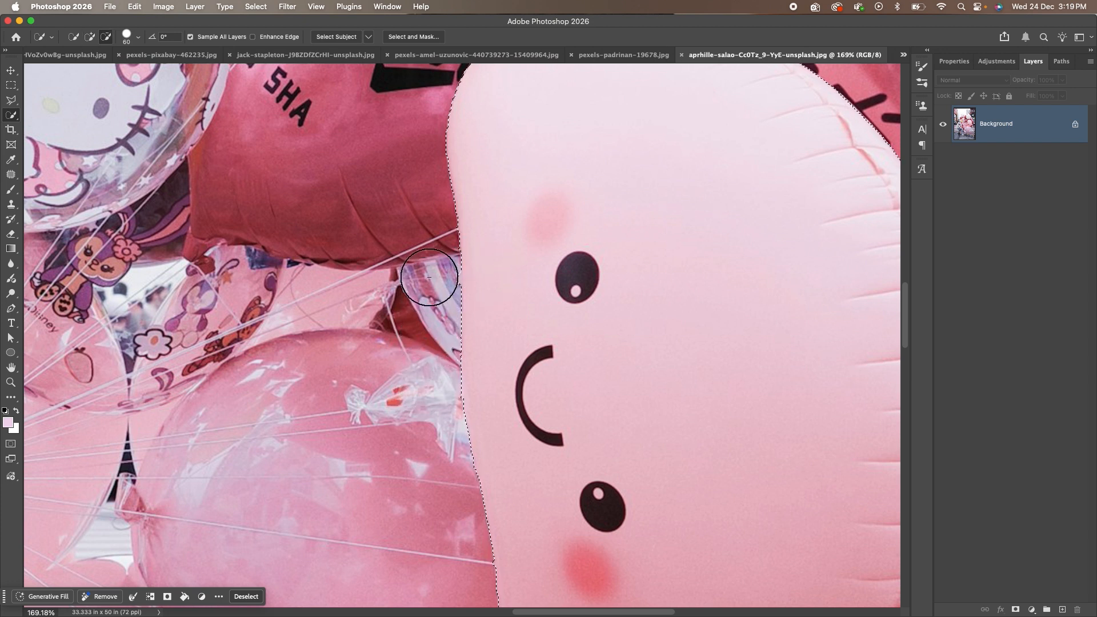
Remove the neighbouring red balloon from the selection and fit the photo in view.
key("super+0")
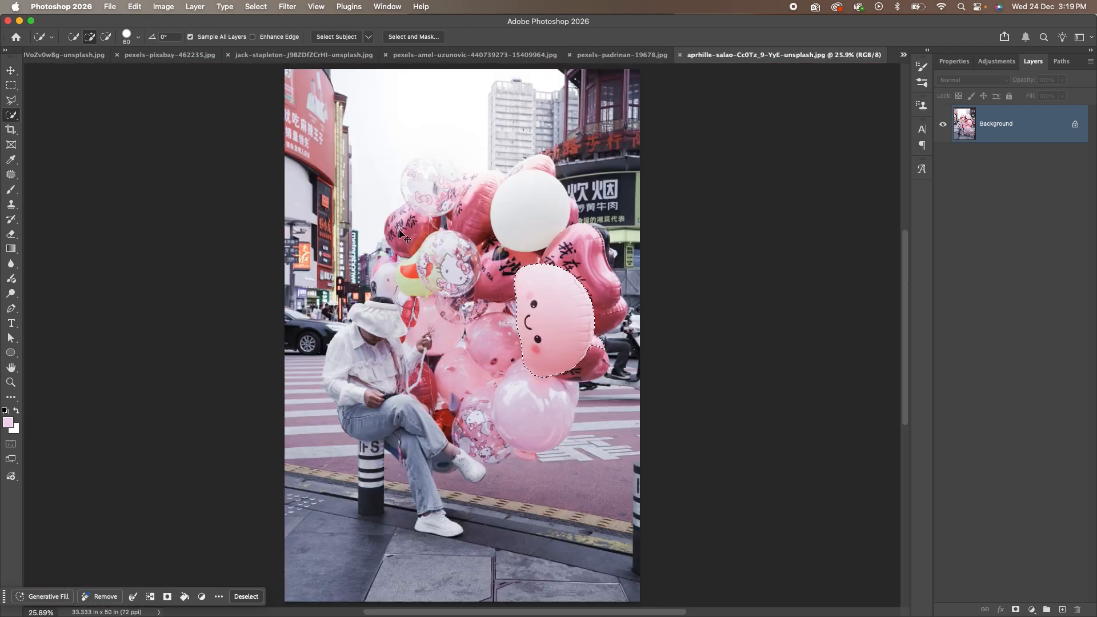
scroll(648, 392, "up", 10)
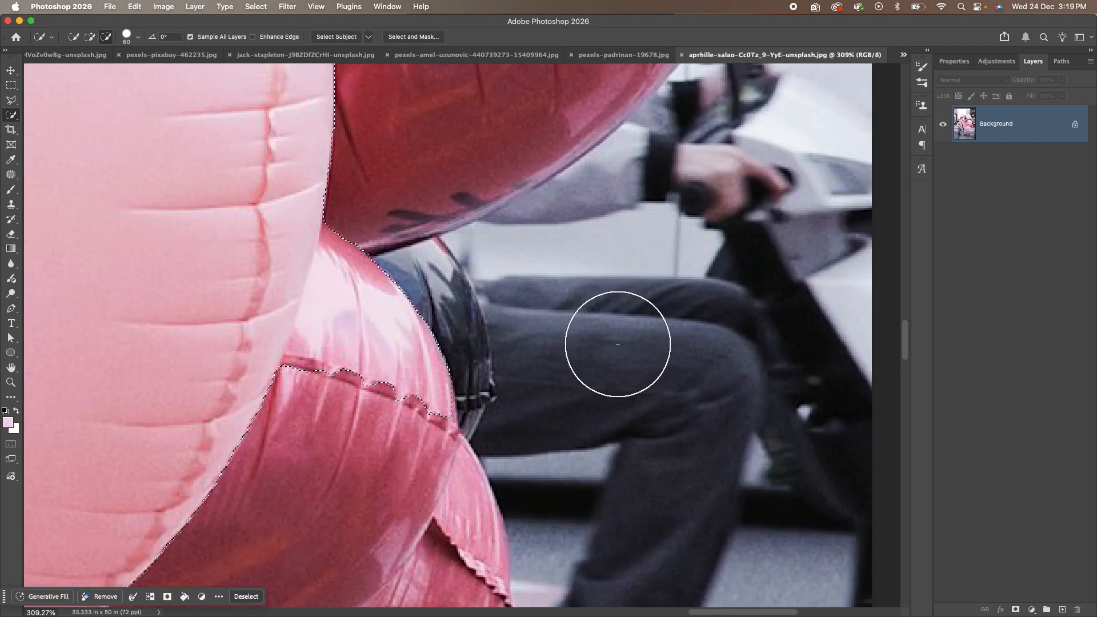
mouse_move(443, 384)
left_mouse_down()
mouse_move(402, 323)
mouse_move(380, 238)
mouse_move(370, 388)
mouse_move(350, 395)
mouse_move(352, 368)
left_mouse_up()
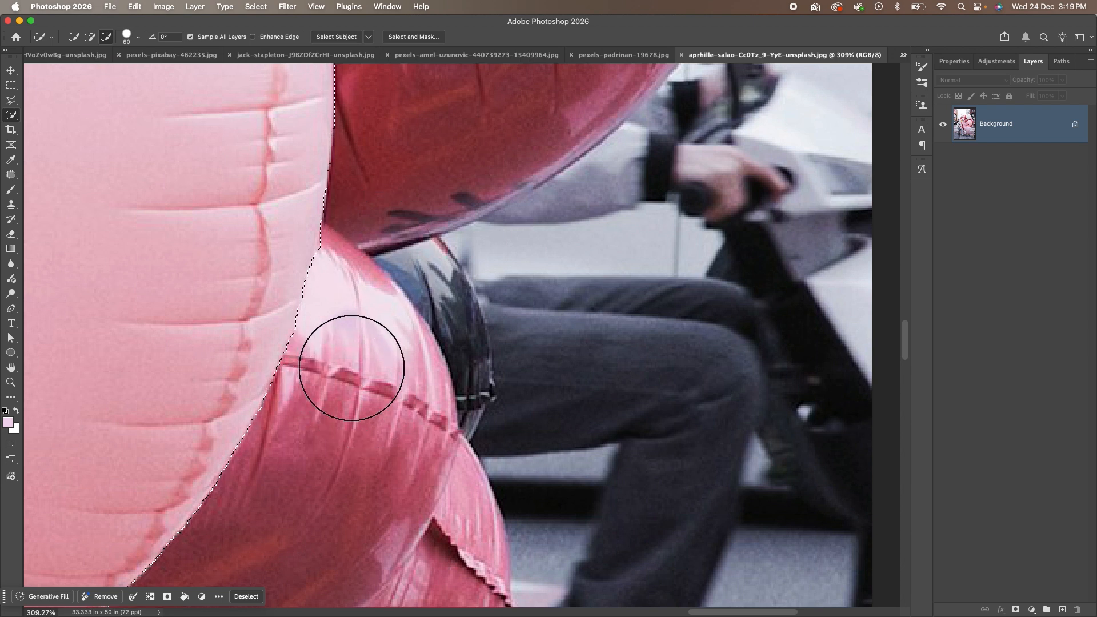
key("super+0")
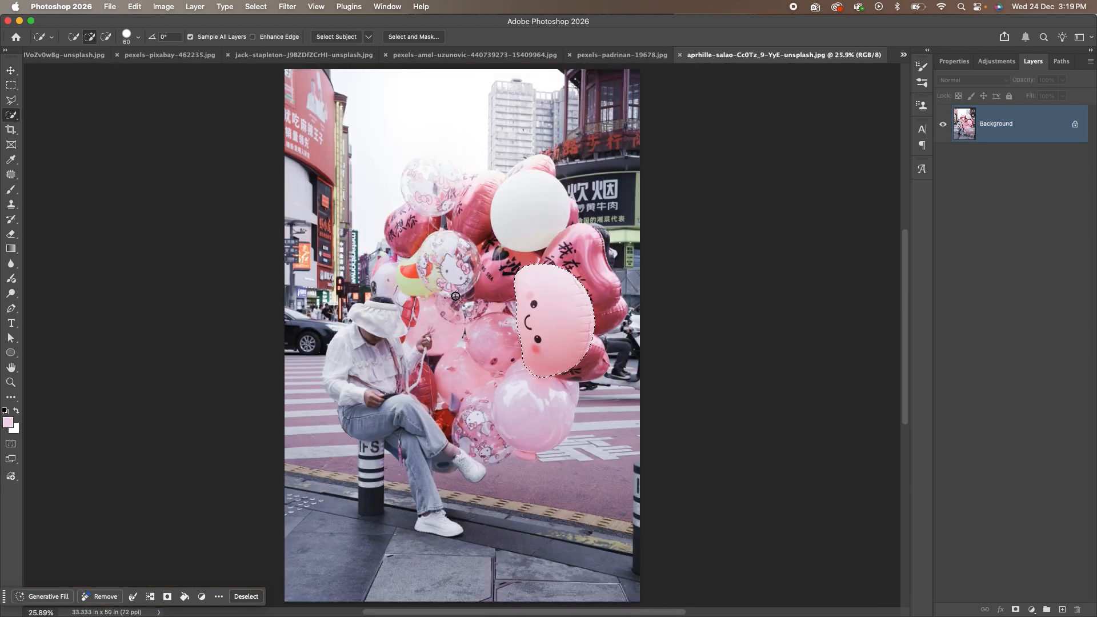
Copy the selected balloon to a new layer with Layer Via Copy and hide the Background.
right_click(546, 296)
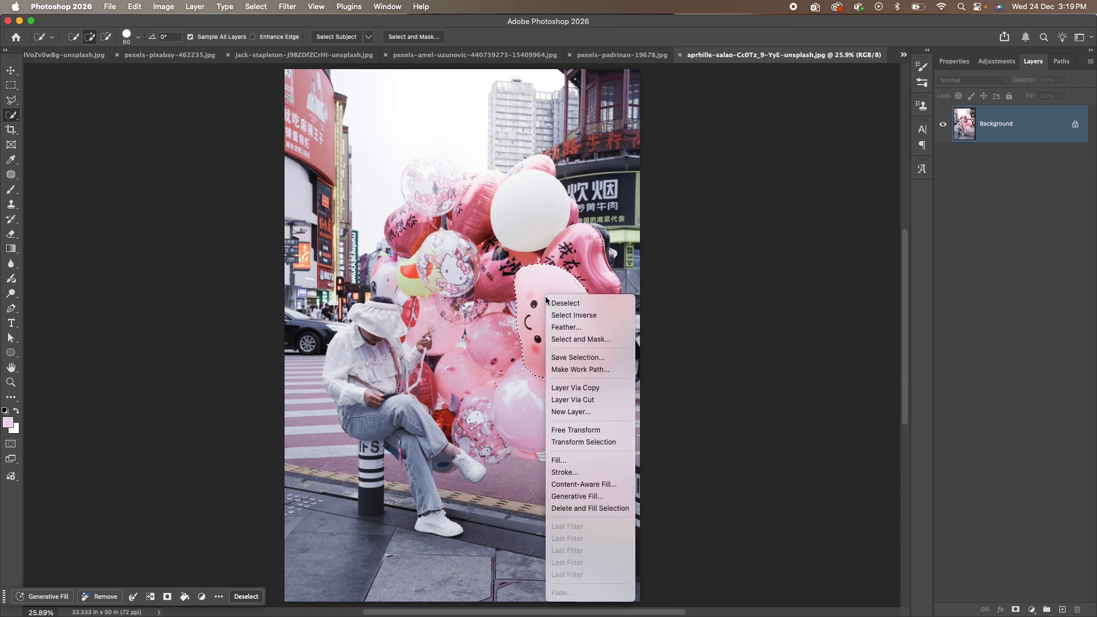
left_click(590, 389)
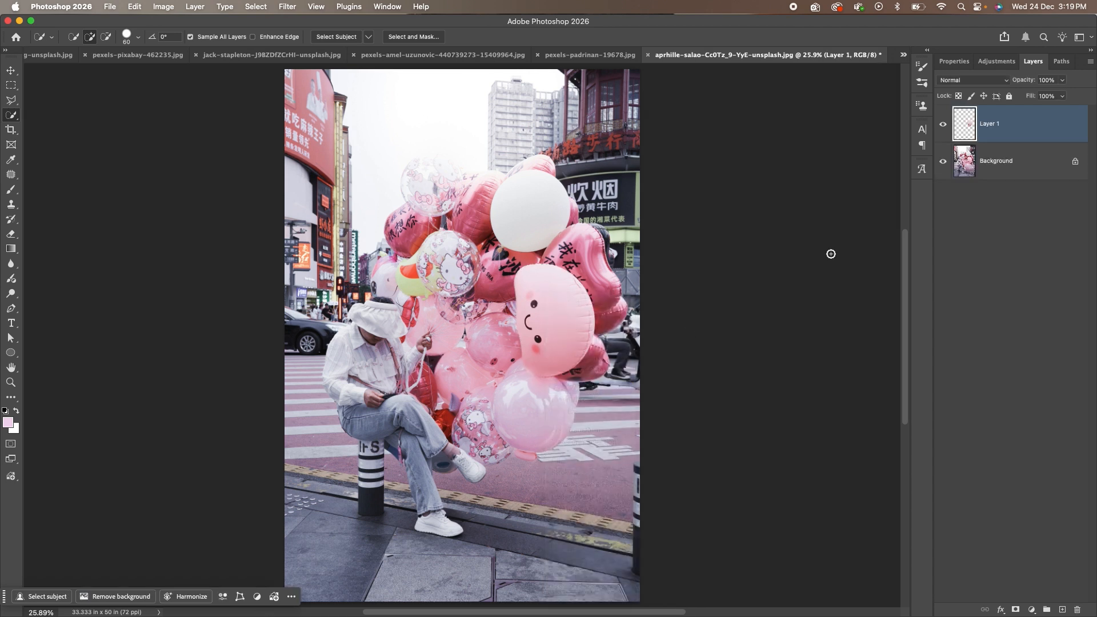
left_click(943, 161)
Rotate the balloon layer about 90° counter-clockwise upright, centre it, and switch to Finder's Images folder.
key("v")
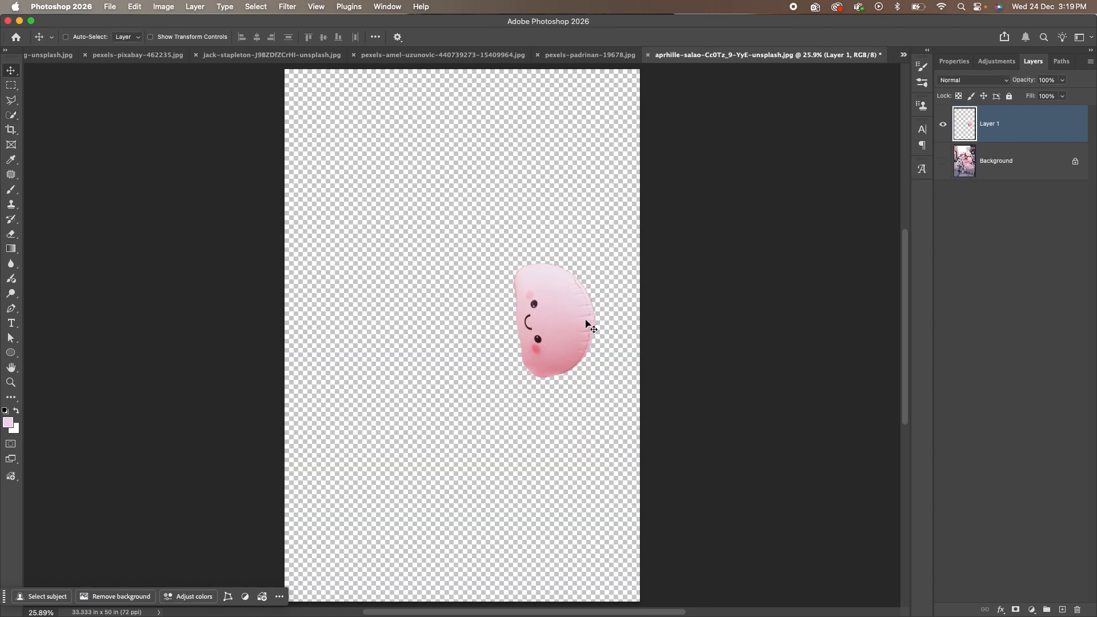
key("super+t")
left_click_drag(589, 395, 606, 292)
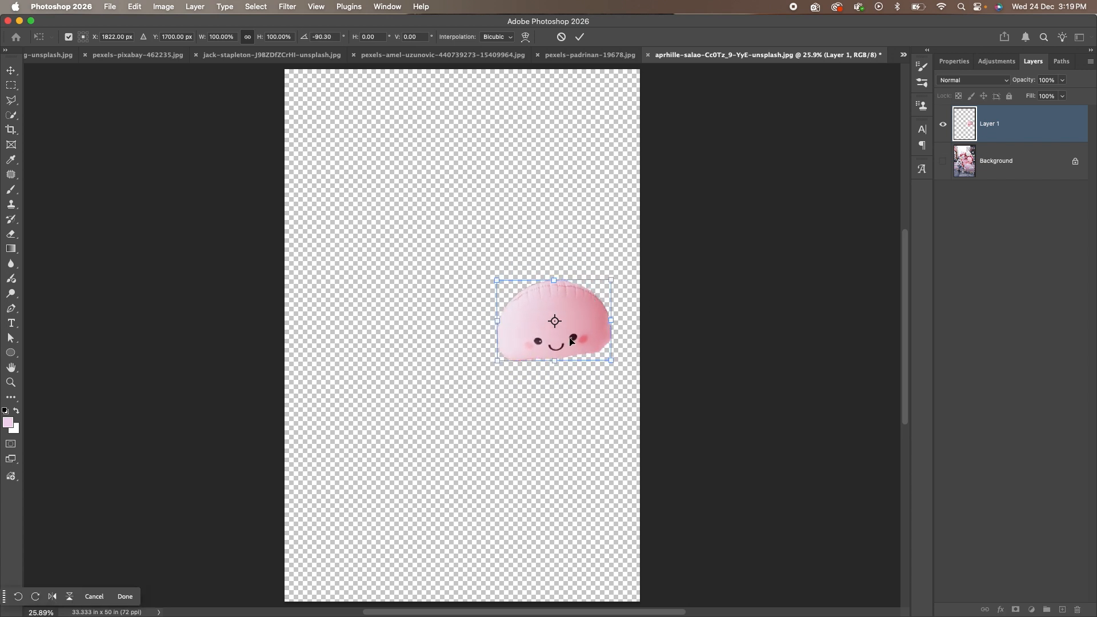
key("Return")
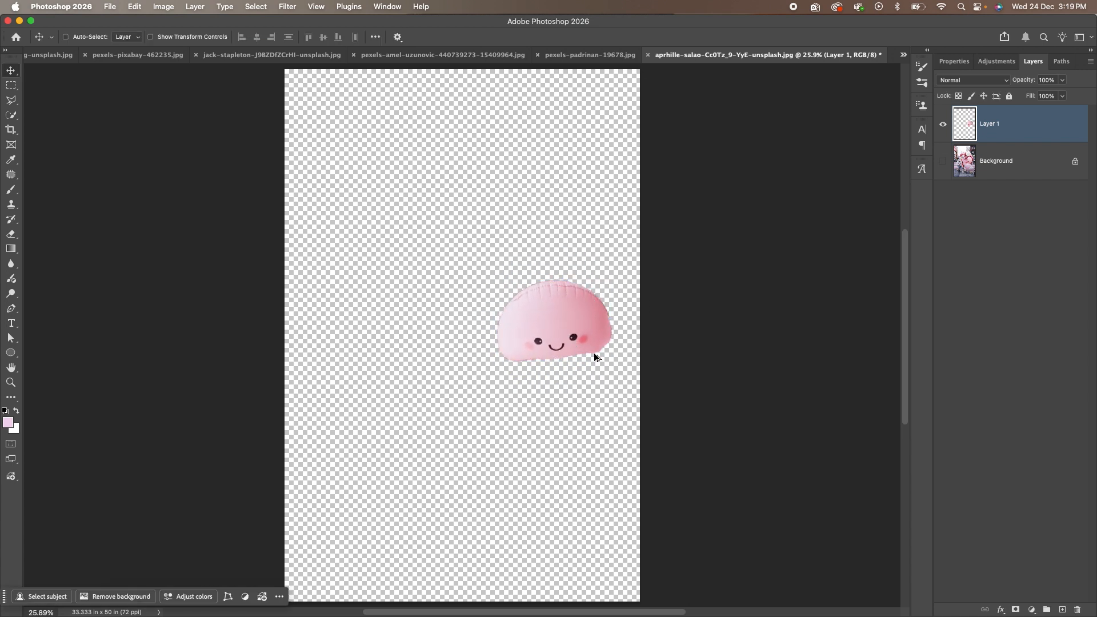
scroll(594, 354, "up", 5)
scroll(593, 354, "down", 2)
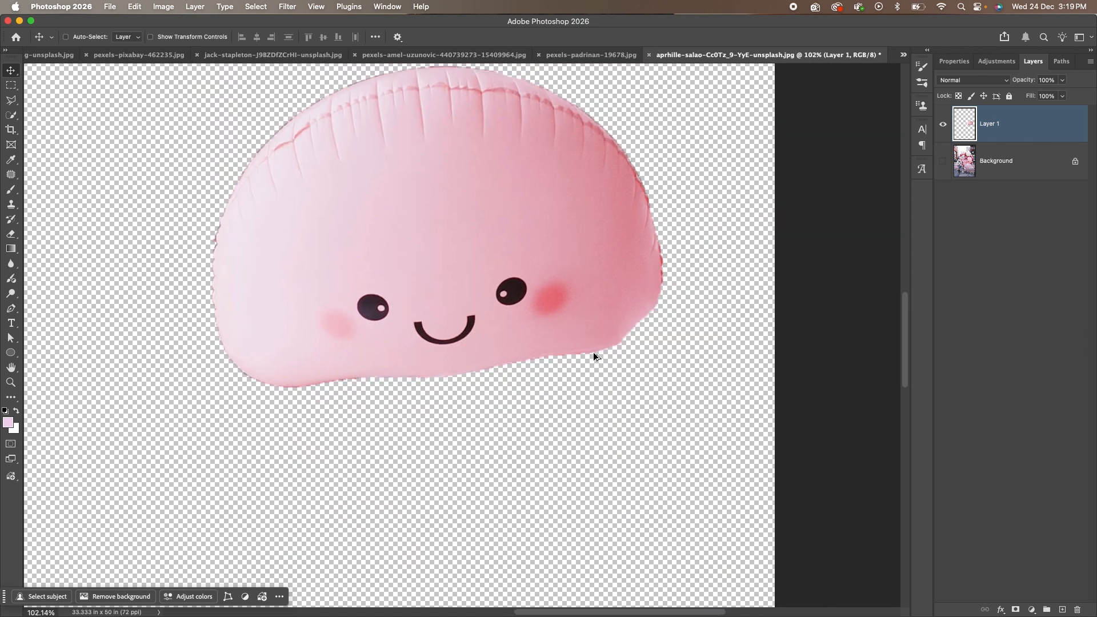
scroll(593, 354, "down", 1)
left_click_drag(441, 269, 575, 358)
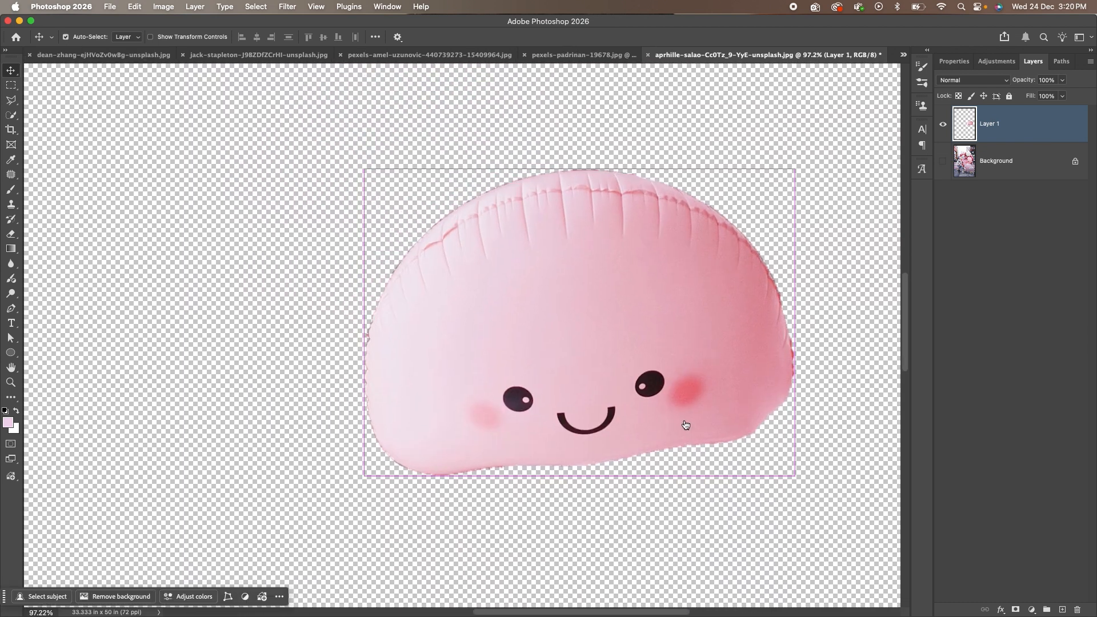
key("super+Tab")
left_click(592, 389)
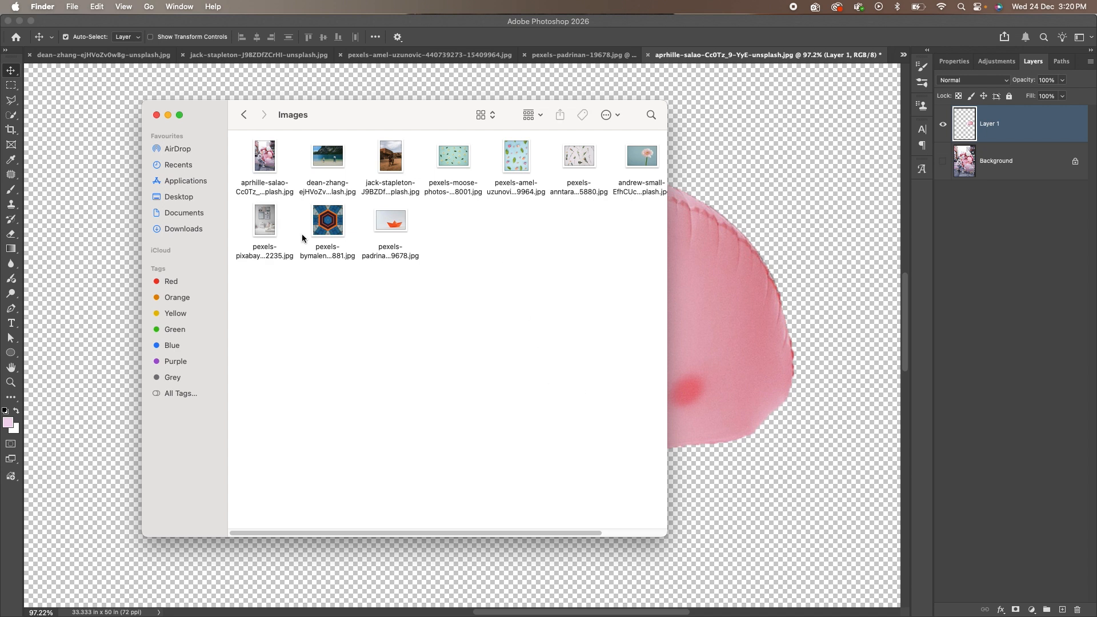
Drag pexels-pixabay-462235.jpg from Finder onto Photoshop's tab bar to open the framed-posters room photo.
left_click_drag(269, 214, 896, 55)
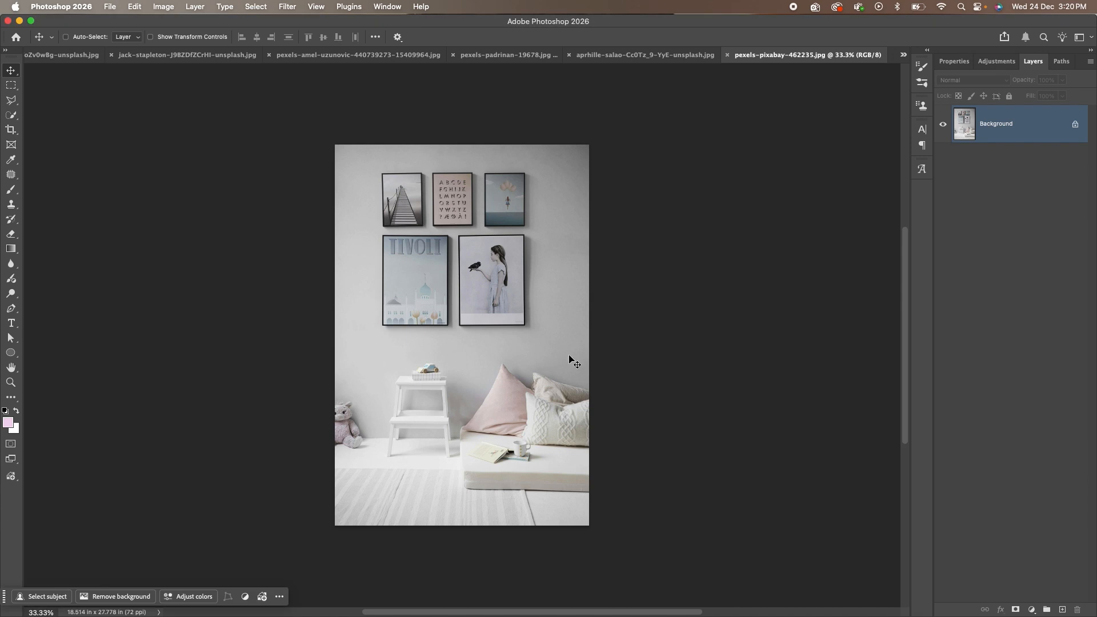
scroll(493, 316, "up", 3)
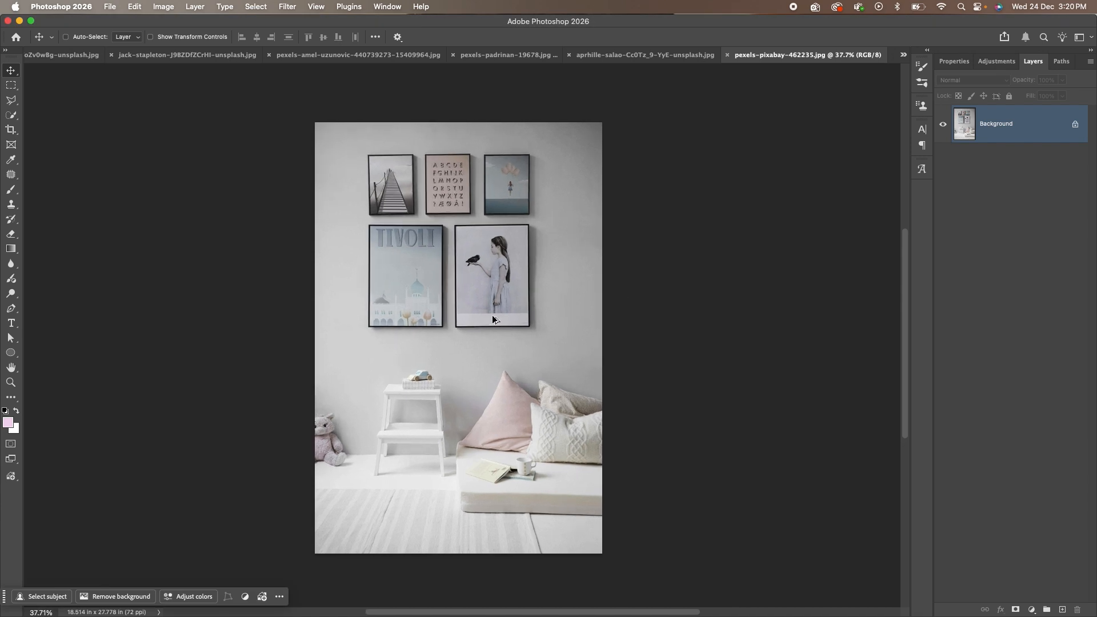
left_click(13, 117)
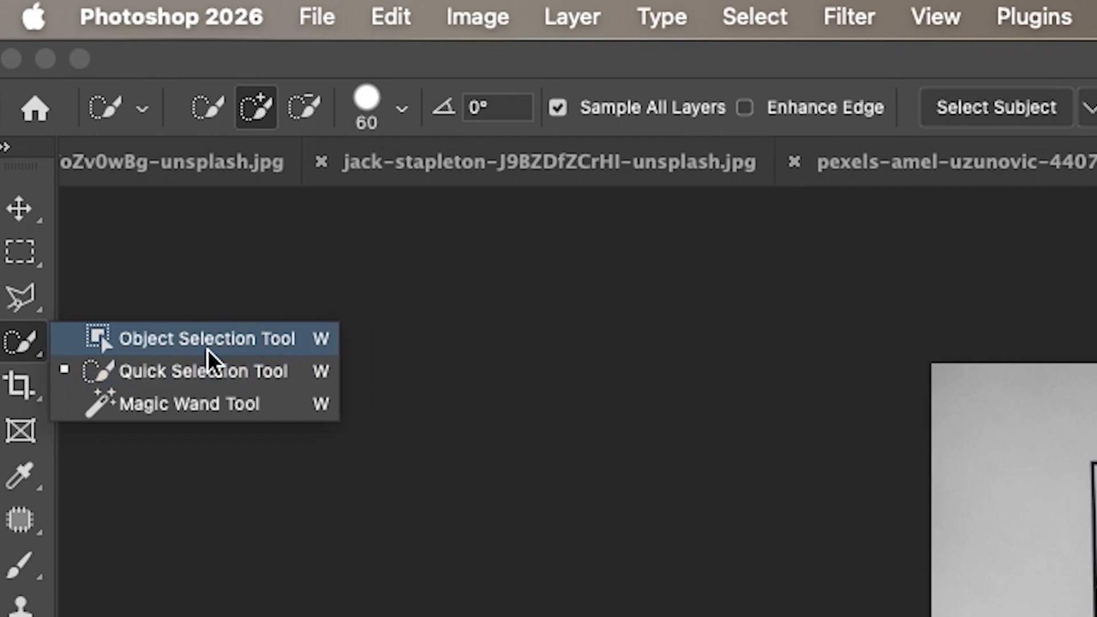
Use the Object Selection tool to select the small balloon picture frame instead of the TIVOLI poster.
left_click(209, 346)
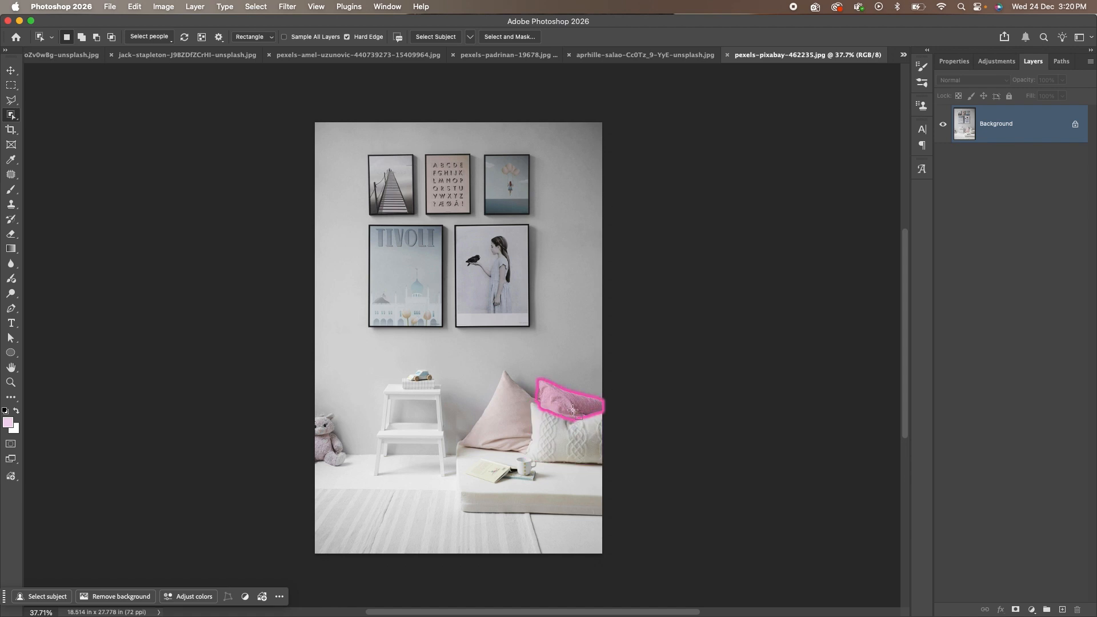
left_click(405, 275)
left_click(823, 170)
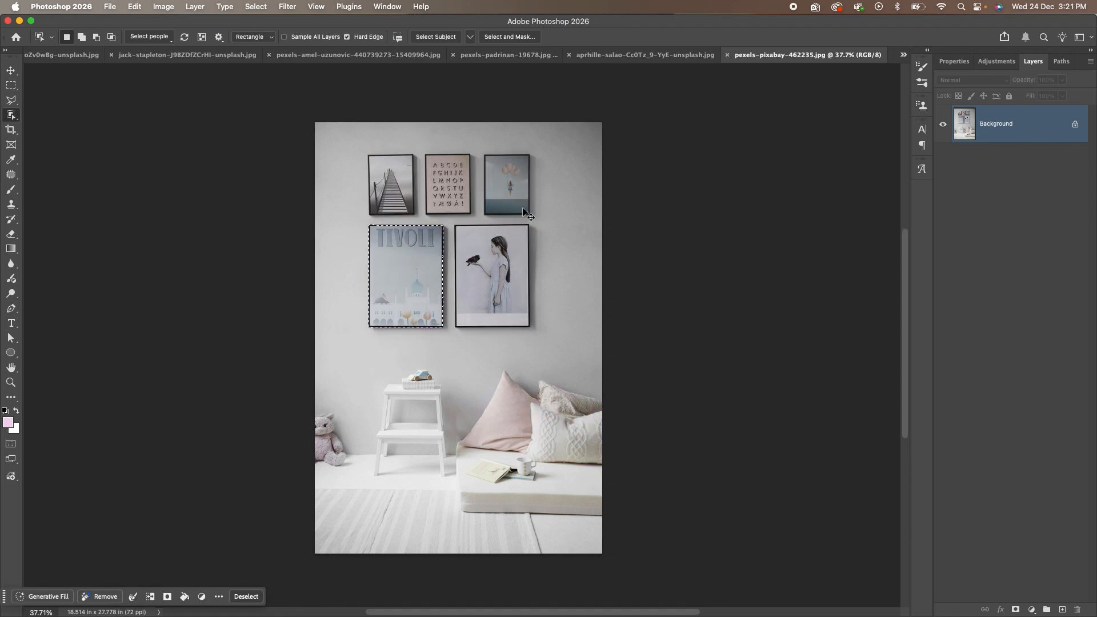
left_click(510, 183)
Copy the balloon frame to Layer 1 and move it beside the girl frame, then reselect Background.
right_click(499, 204)
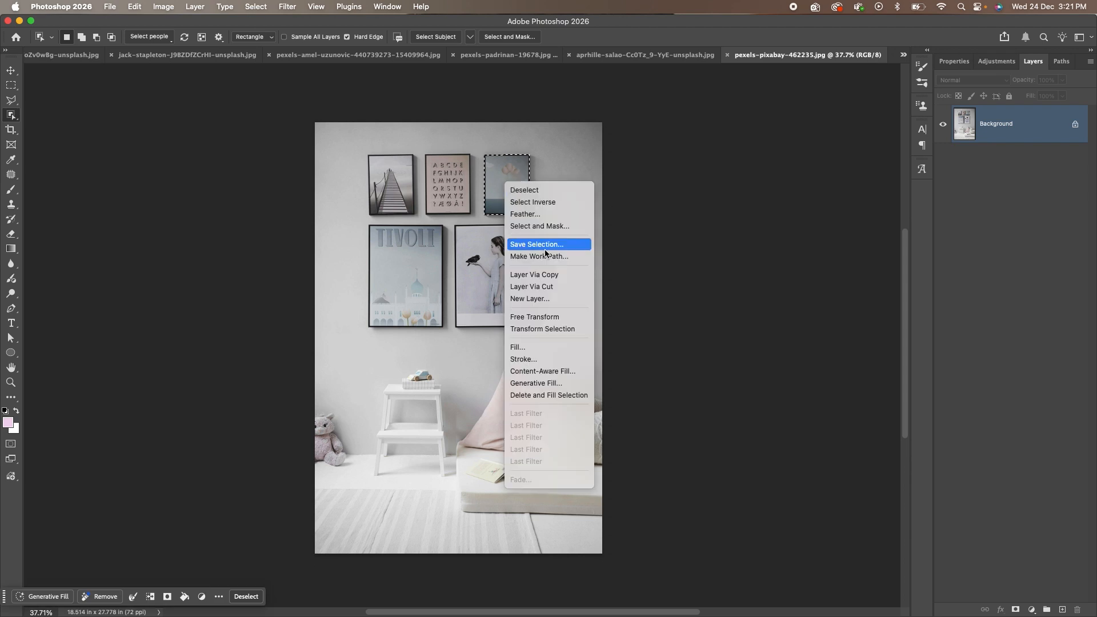
left_click(526, 240)
key("v")
left_click_drag(520, 212, 576, 321)
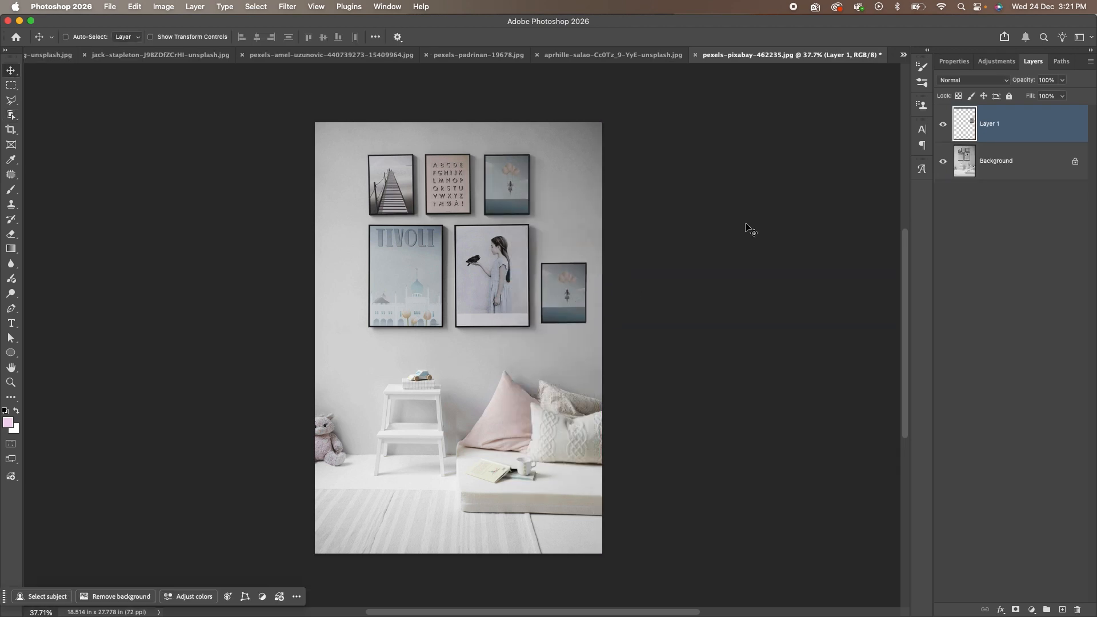
key("w")
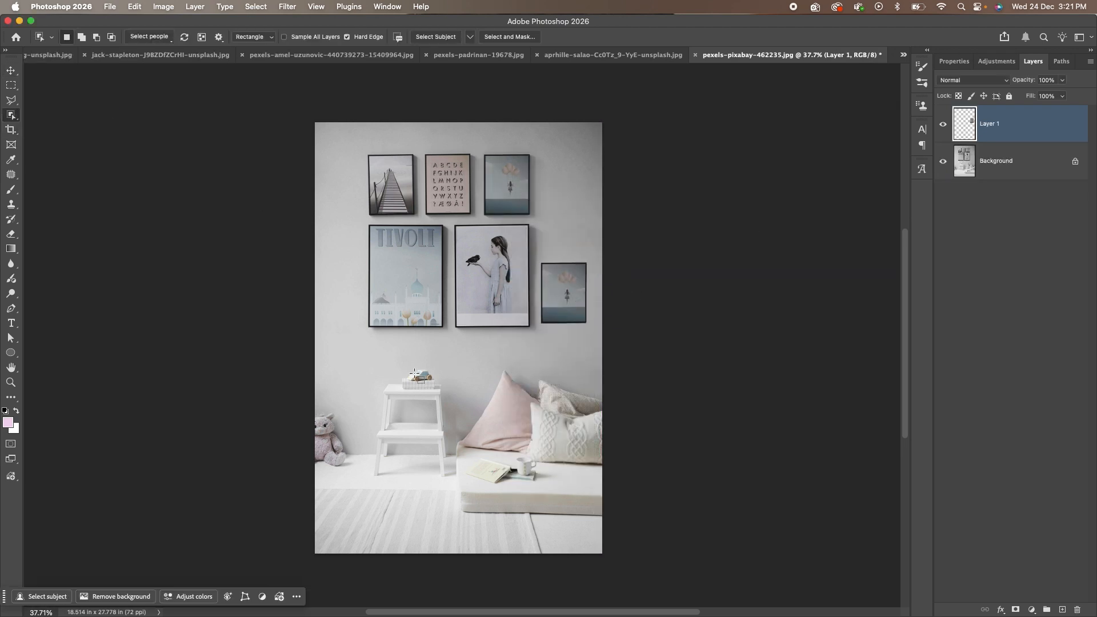
left_click(1006, 166)
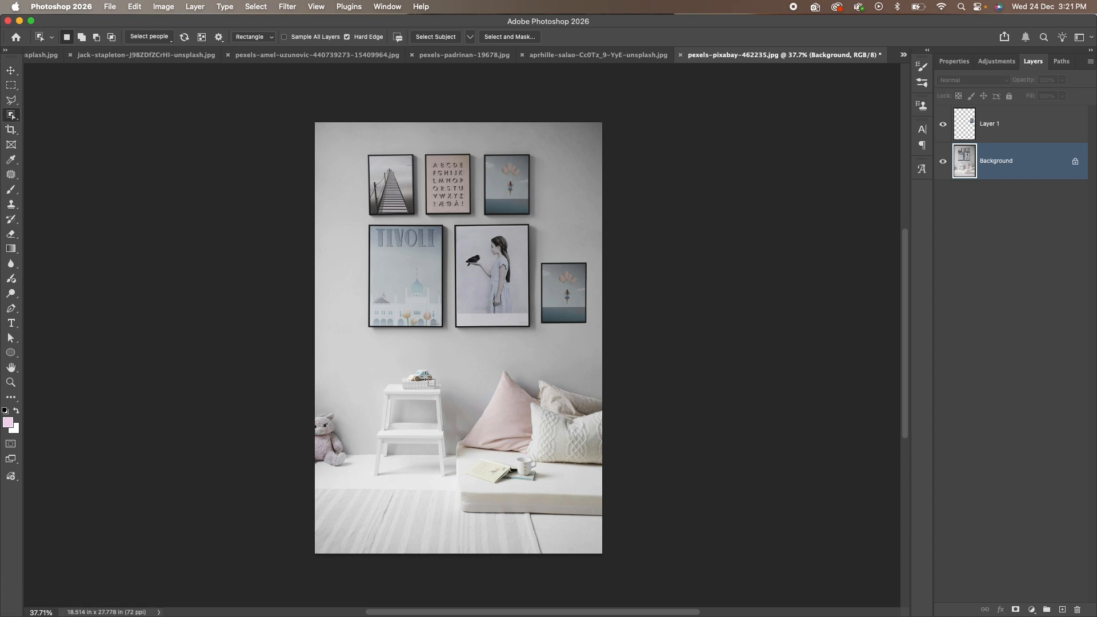
Marquee-select the white step stool with its toy car and box, and copy it to Layer 2.
left_click(426, 379)
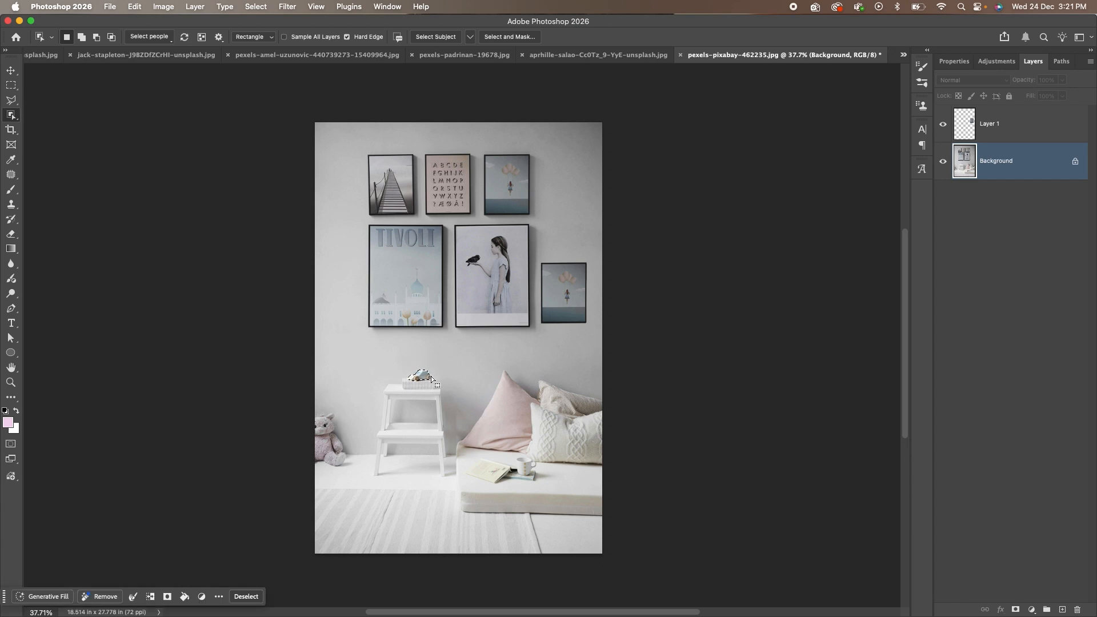
scroll(424, 390, "up", 5, "alt")
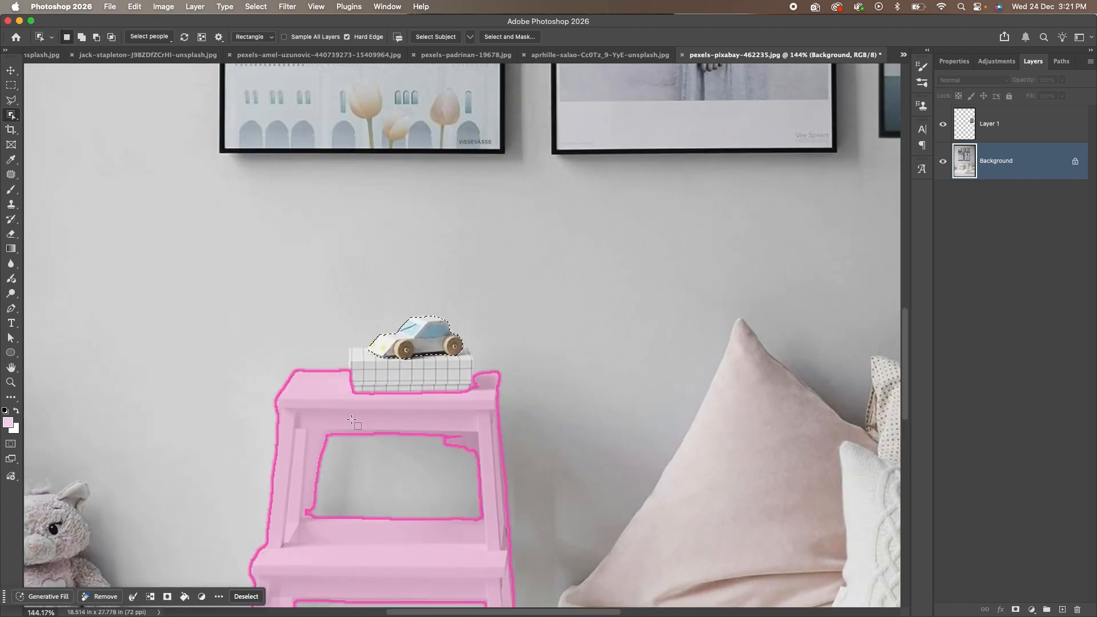
scroll(422, 356, "down", 5)
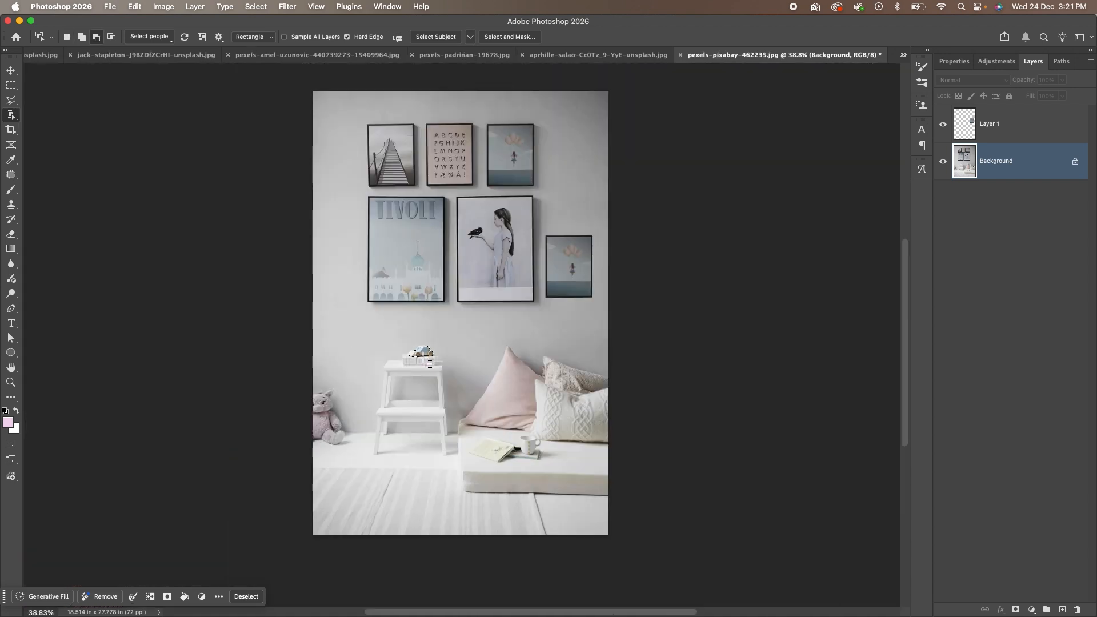
key("super+d")
left_click_drag(361, 329, 454, 458)
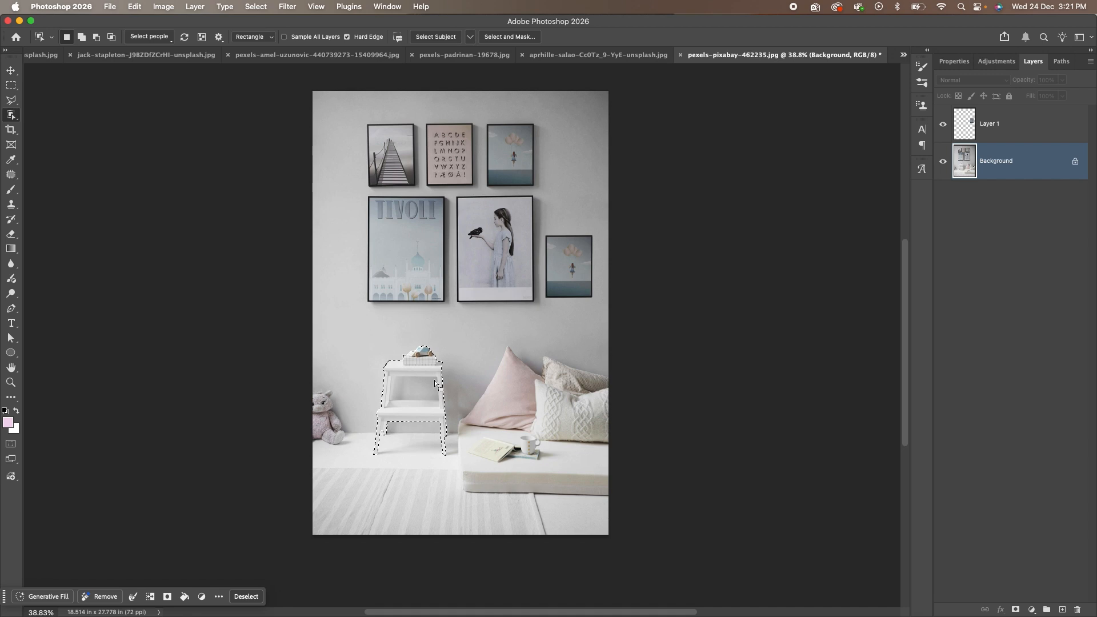
scroll(424, 386, "up", 5)
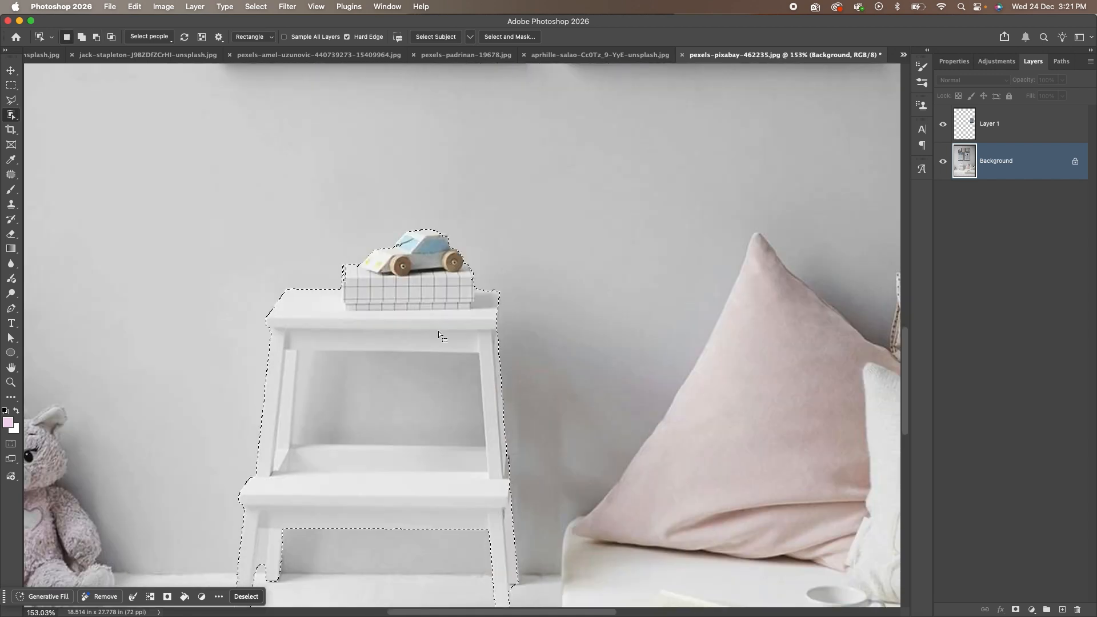
right_click(413, 313)
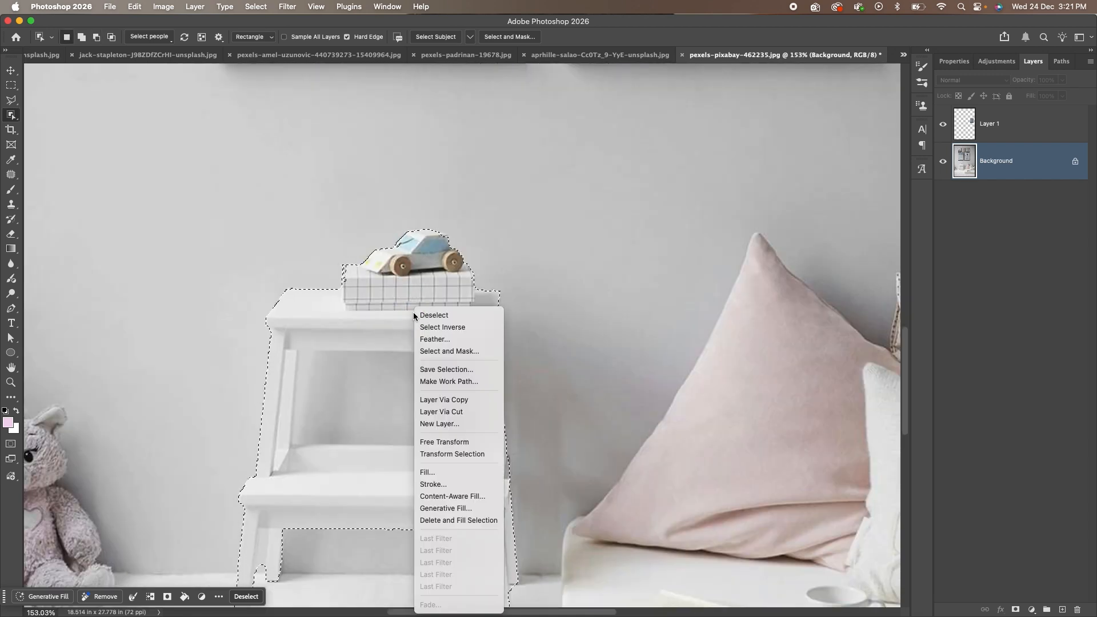
left_click(457, 402)
Hide the Background layer and delete a quick brush selection inside the stool's opening.
left_click(943, 200)
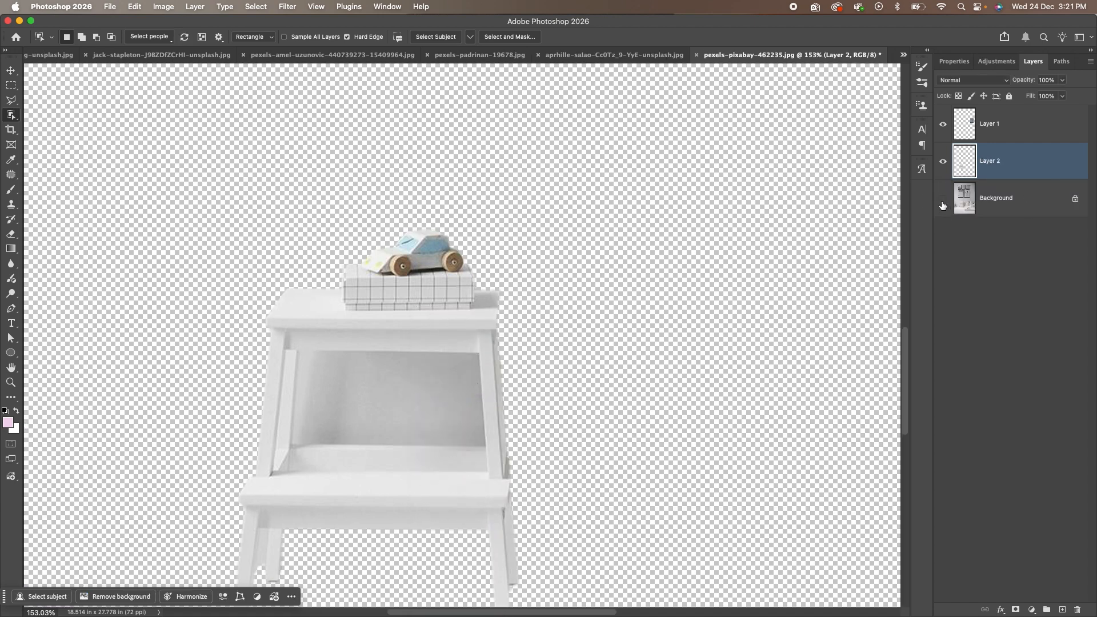
scroll(471, 412, "down", 3)
scroll(403, 480, "up", 3)
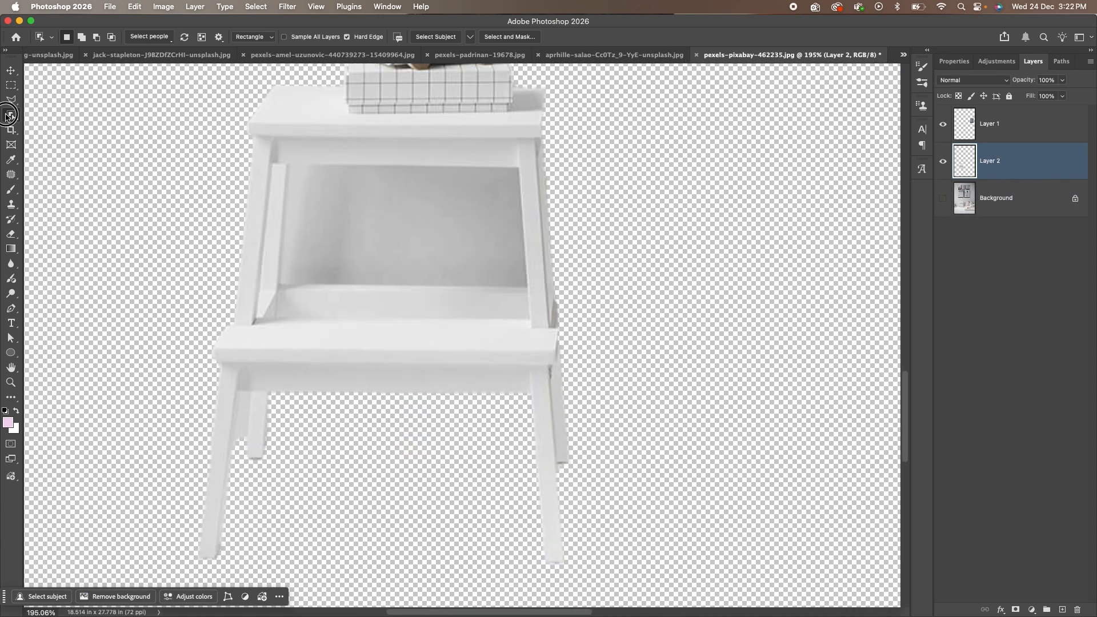
right_click(11, 115)
left_click(80, 129)
left_click(373, 228)
key("Delete")
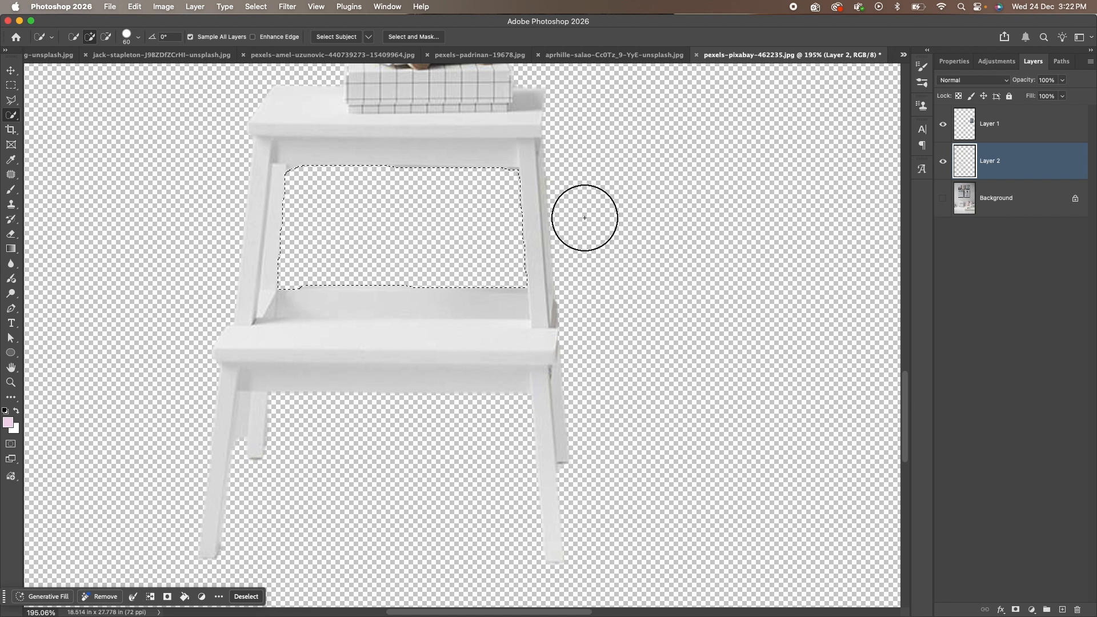
Undo that deletion and clear the selection.
key("ctrl+d")
scroll(281, 288, "up", 3)
scroll(320, 269, "down", 5)
key("ctrl+z")
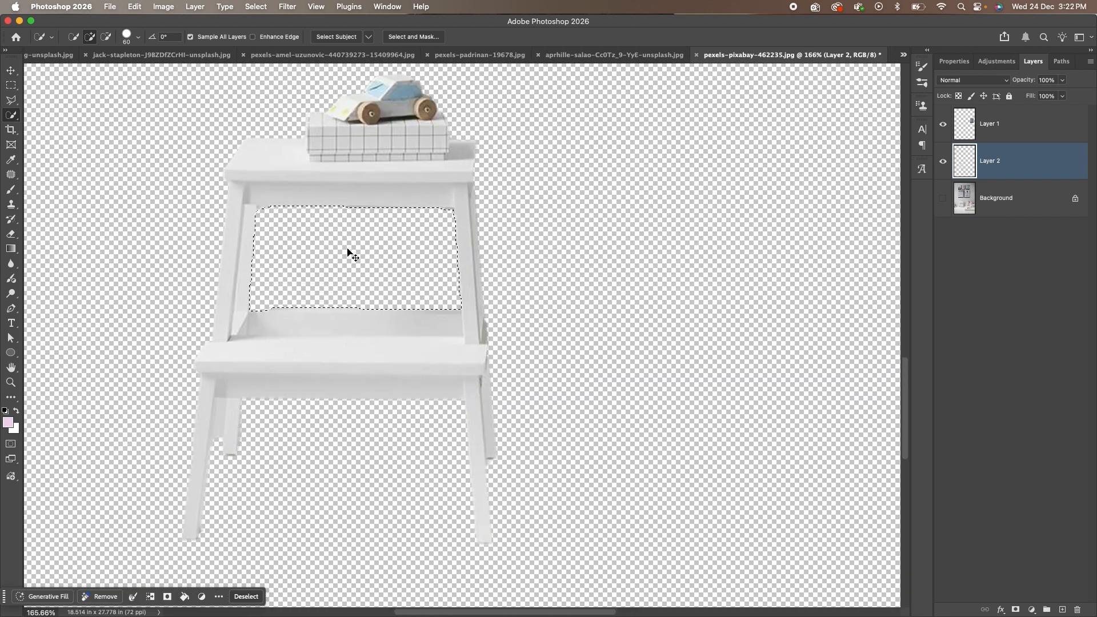
key("ctrl+z")
key("v")
scroll(264, 211, "up", 4)
scroll(490, 324, "down", 3)
key("ctrl+d")
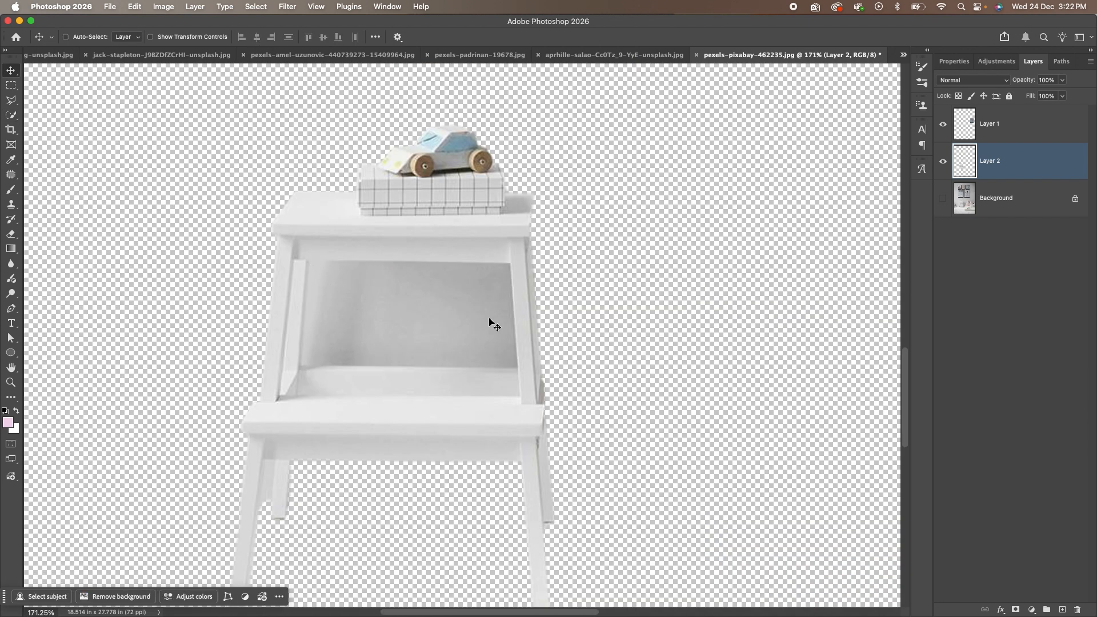
Outline the stool's opening with the Polygonal Lasso, delete the grey wall inside, and deselect.
left_click(12, 100)
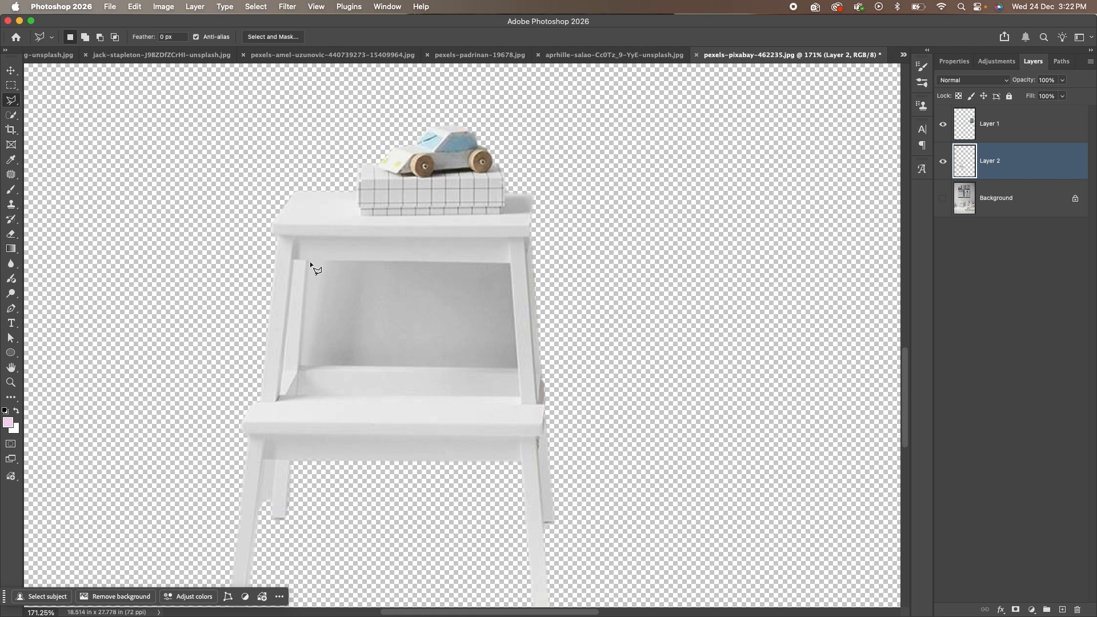
left_click(310, 262)
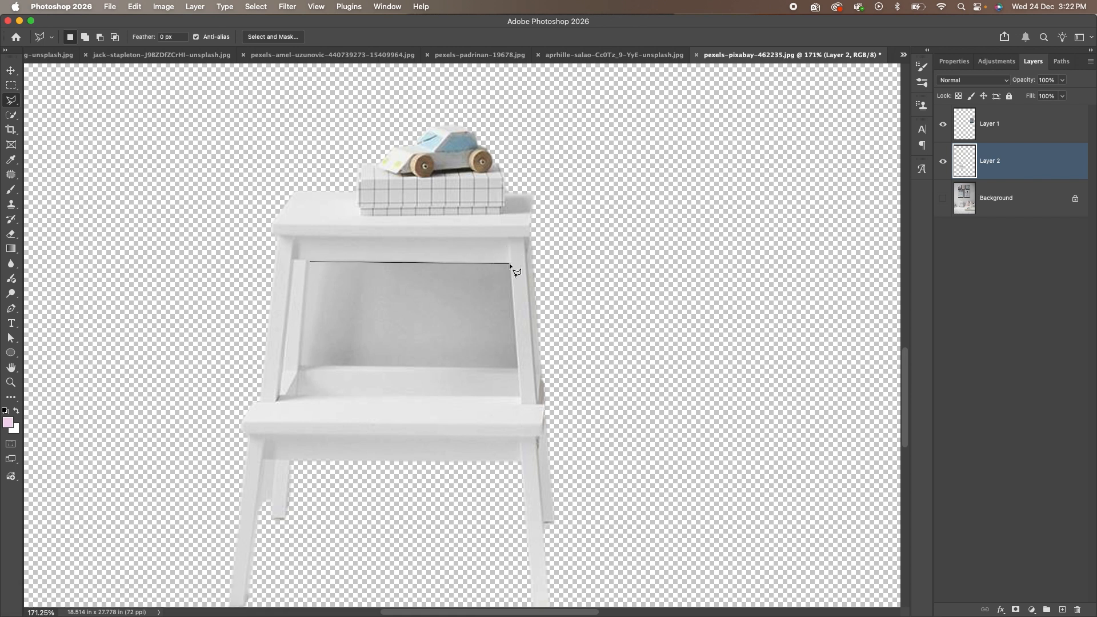
left_click(517, 370)
left_click(301, 366)
left_click(309, 262)
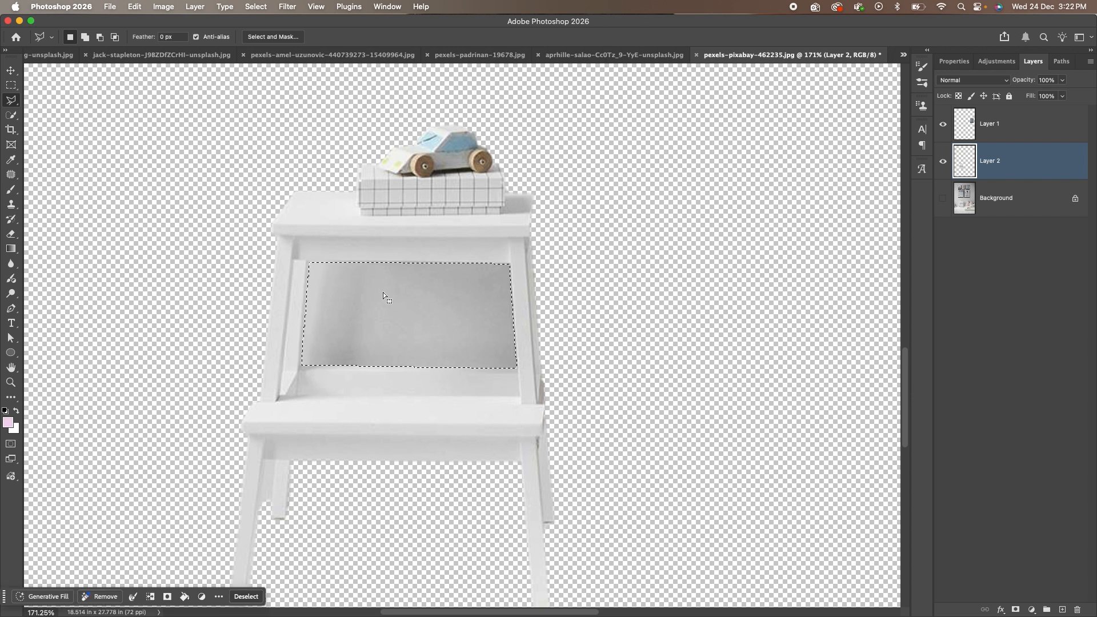
key("Delete")
key("super+d")
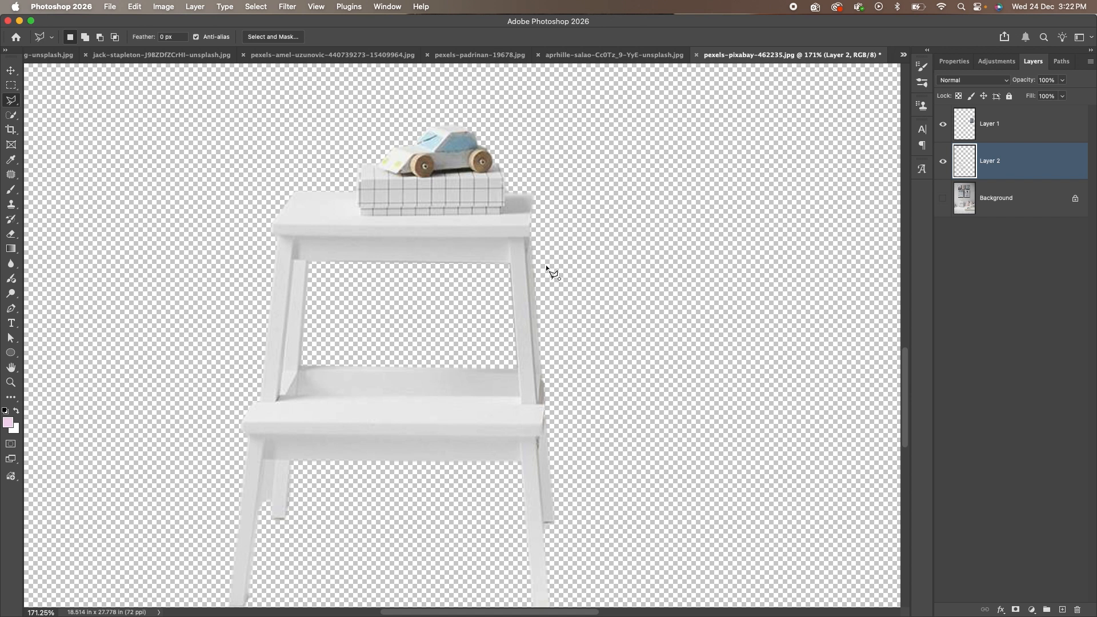
Deselect, switch to the Move tool, and make the Background layer visible again.
key("shift+super+d")
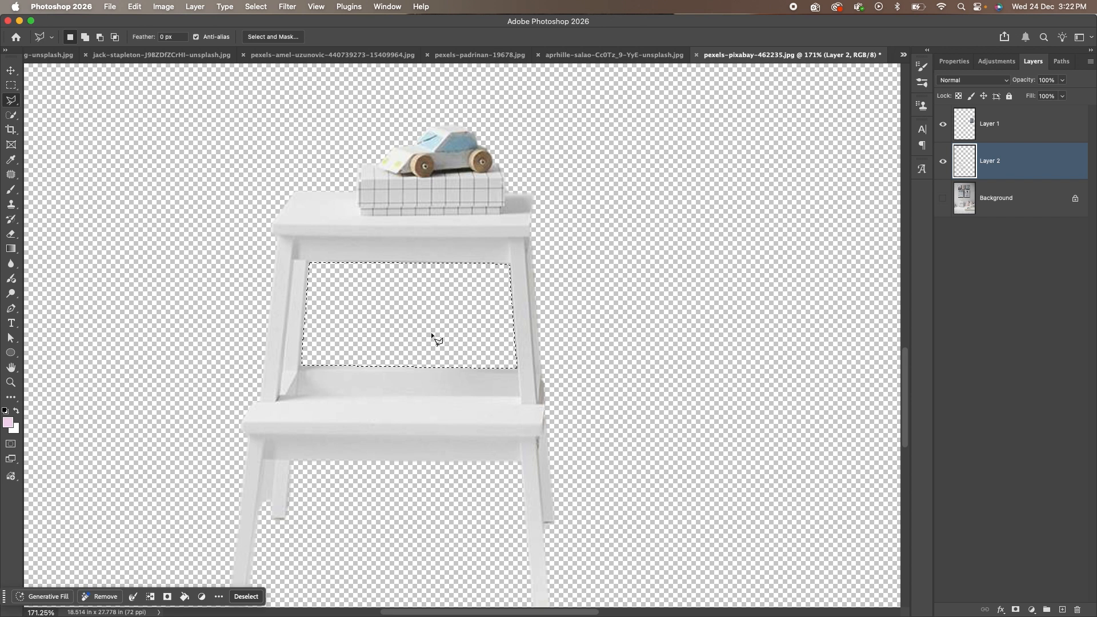
key("super+d")
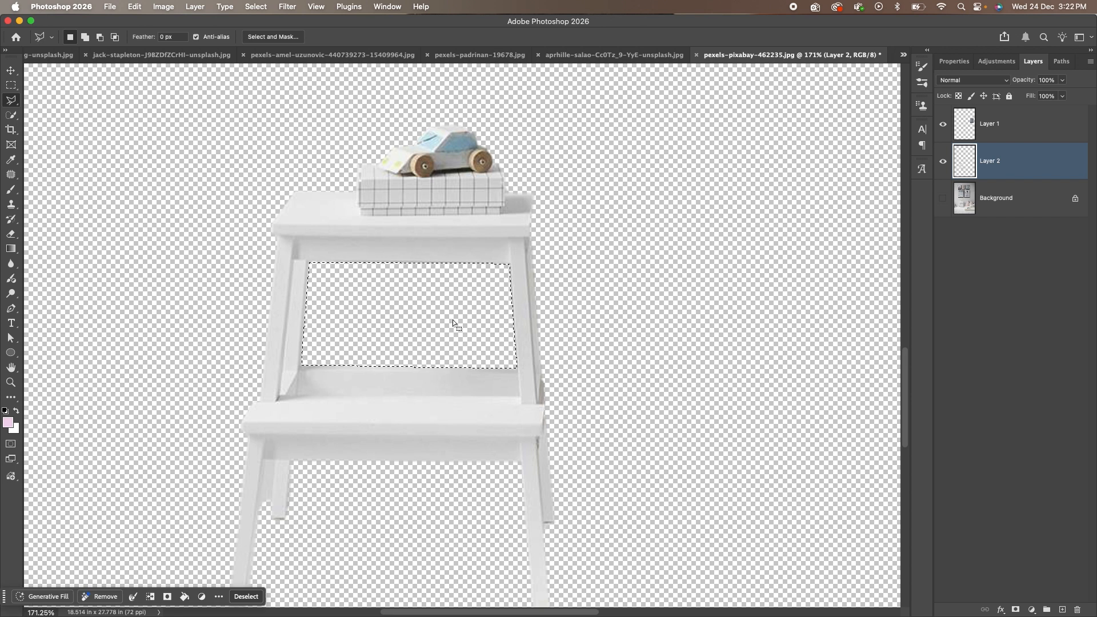
left_click(9, 69)
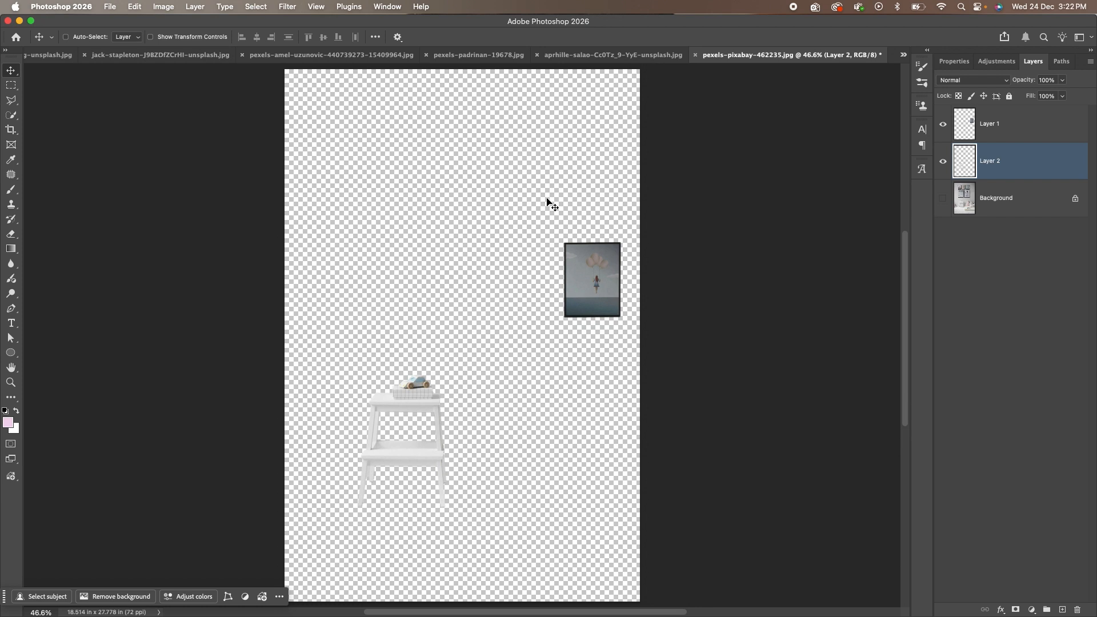
left_click(943, 199)
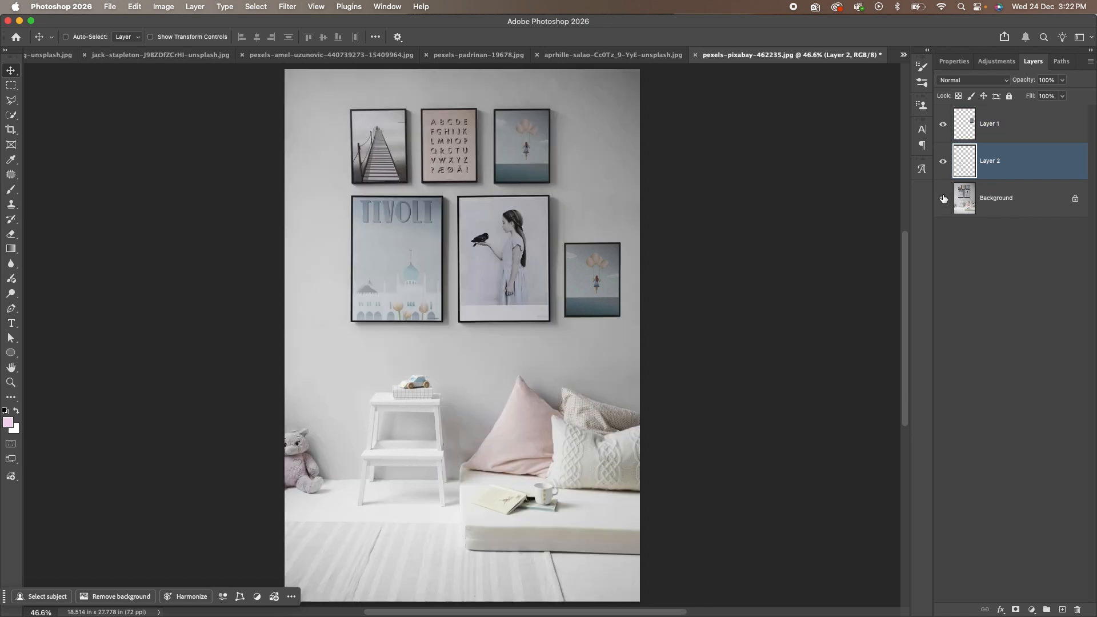